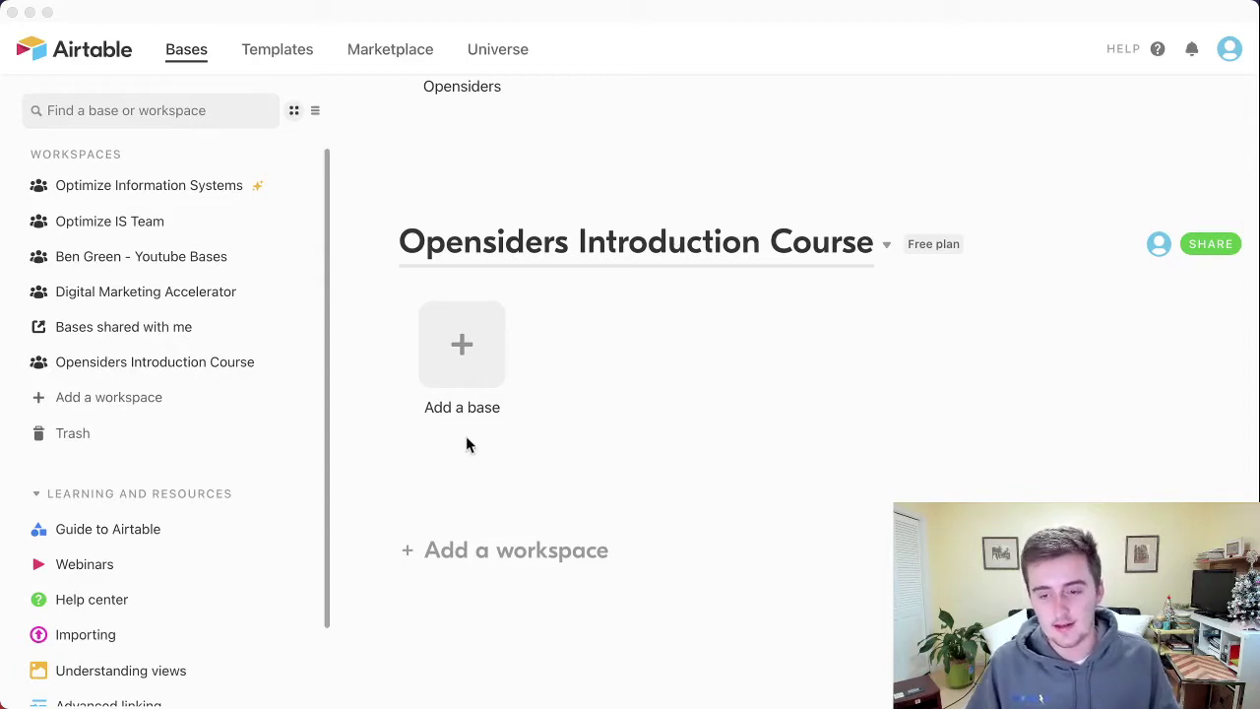
Step: Add a base from the Social Media Calendar template under Content production
scroll(591, 445, "up", 1)
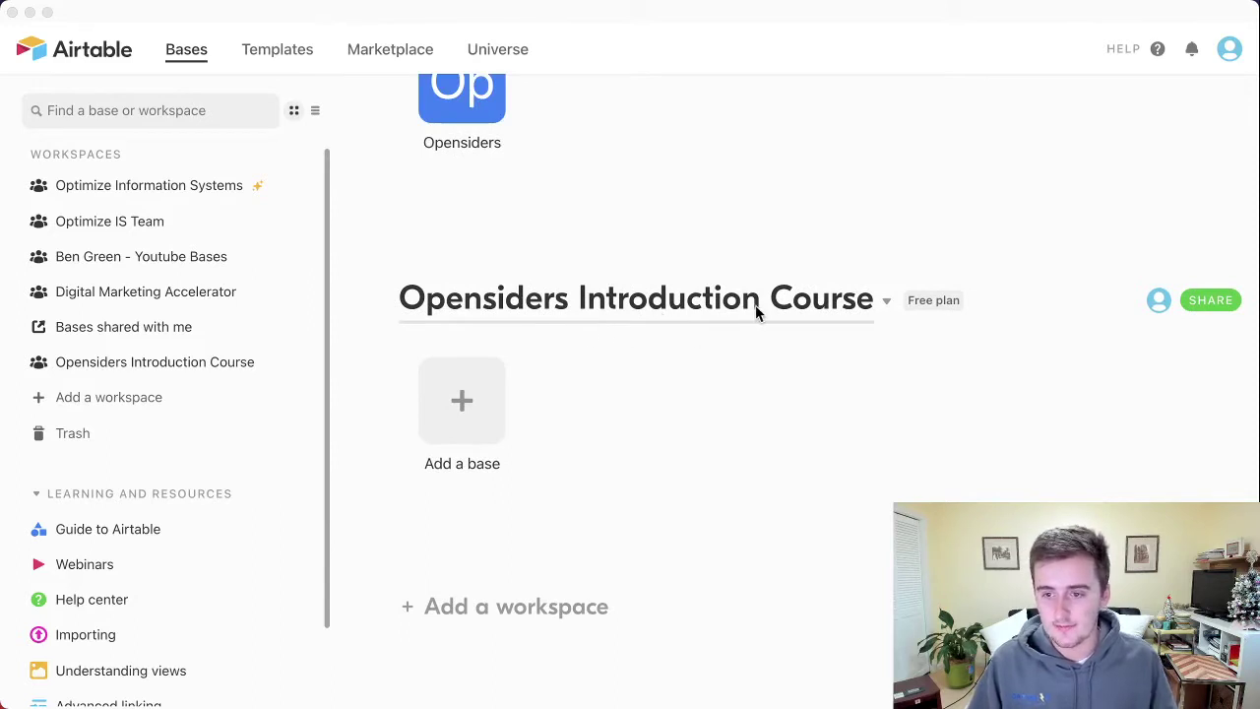
scroll(823, 313, "down", 1)
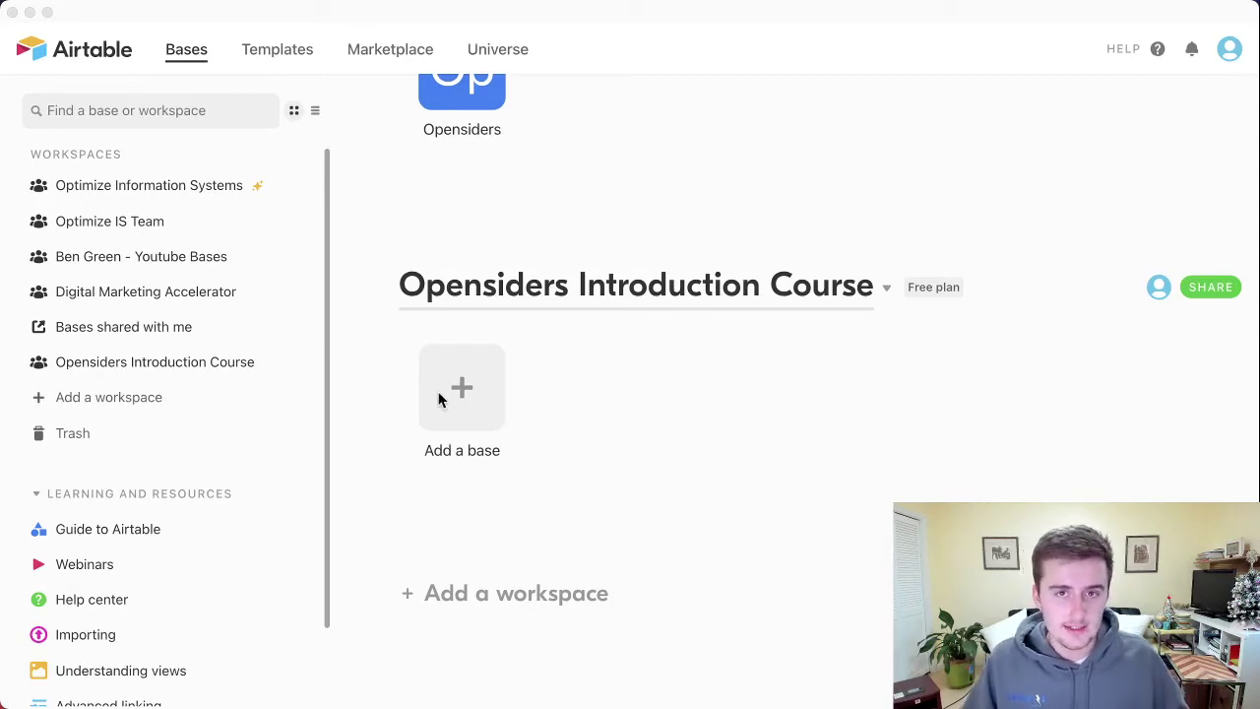
left_click(463, 399)
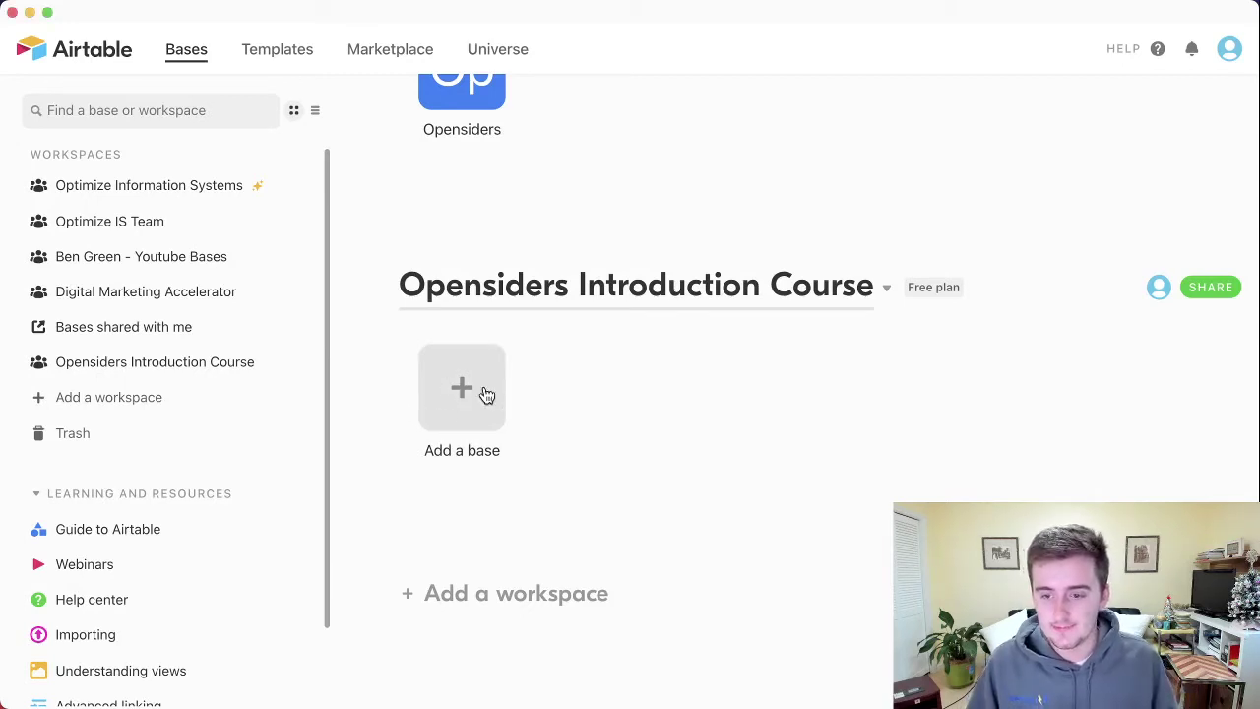
left_click(457, 388)
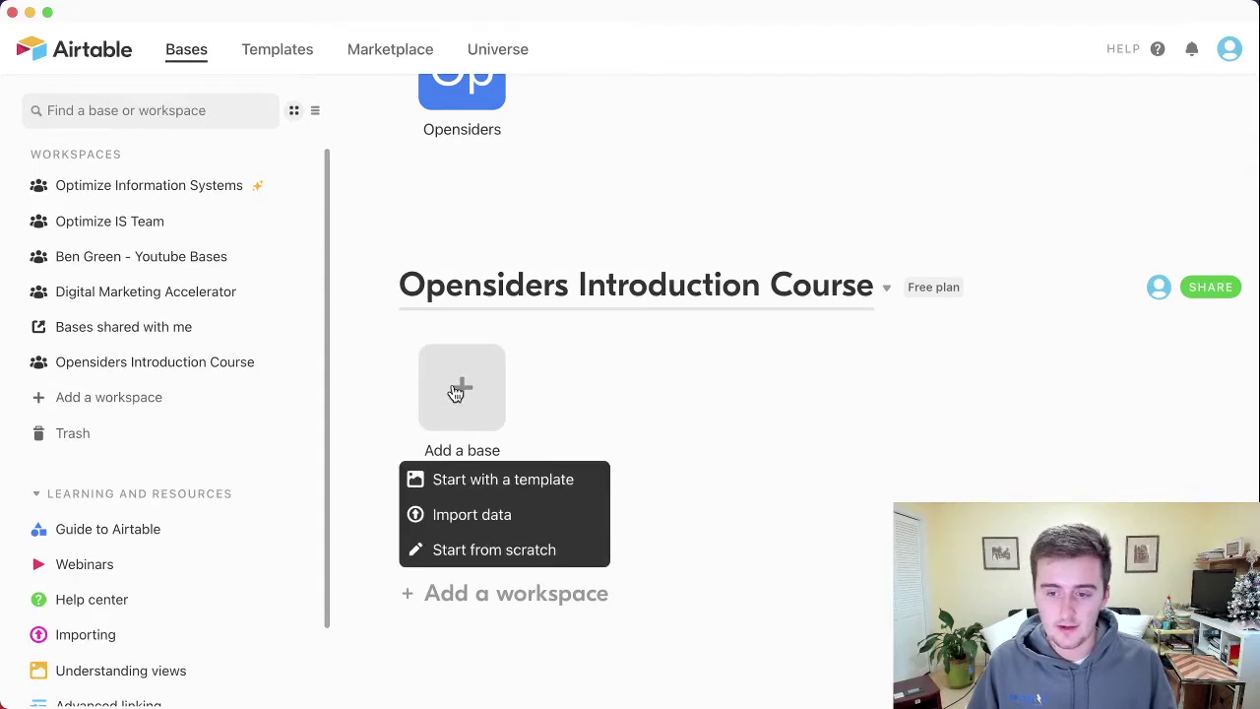
left_click(450, 484)
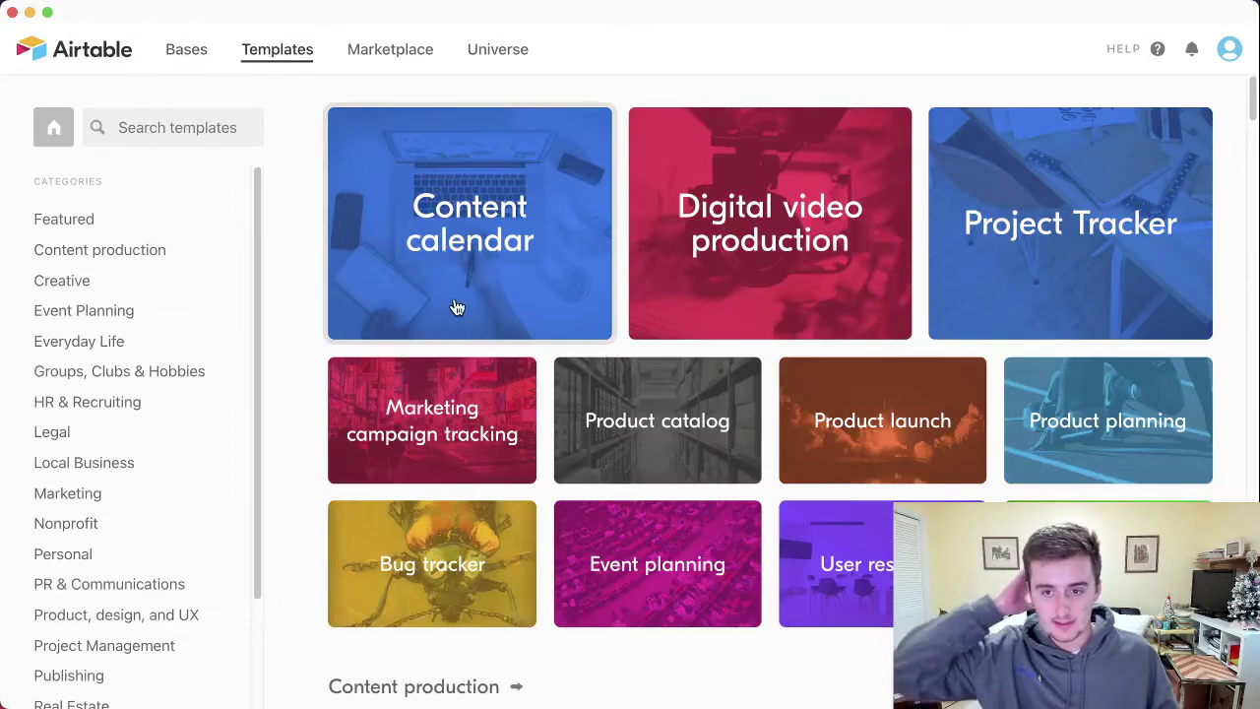
scroll(616, 402, "down", 3)
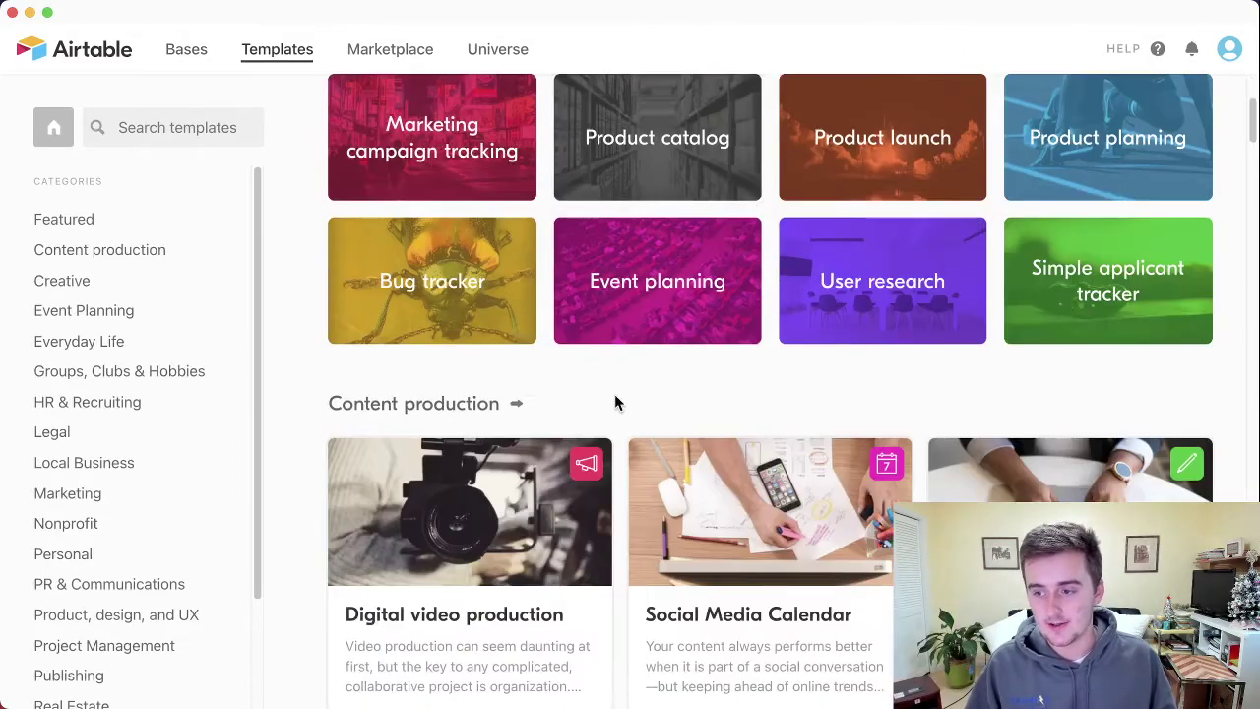
scroll(616, 402, "down", 2)
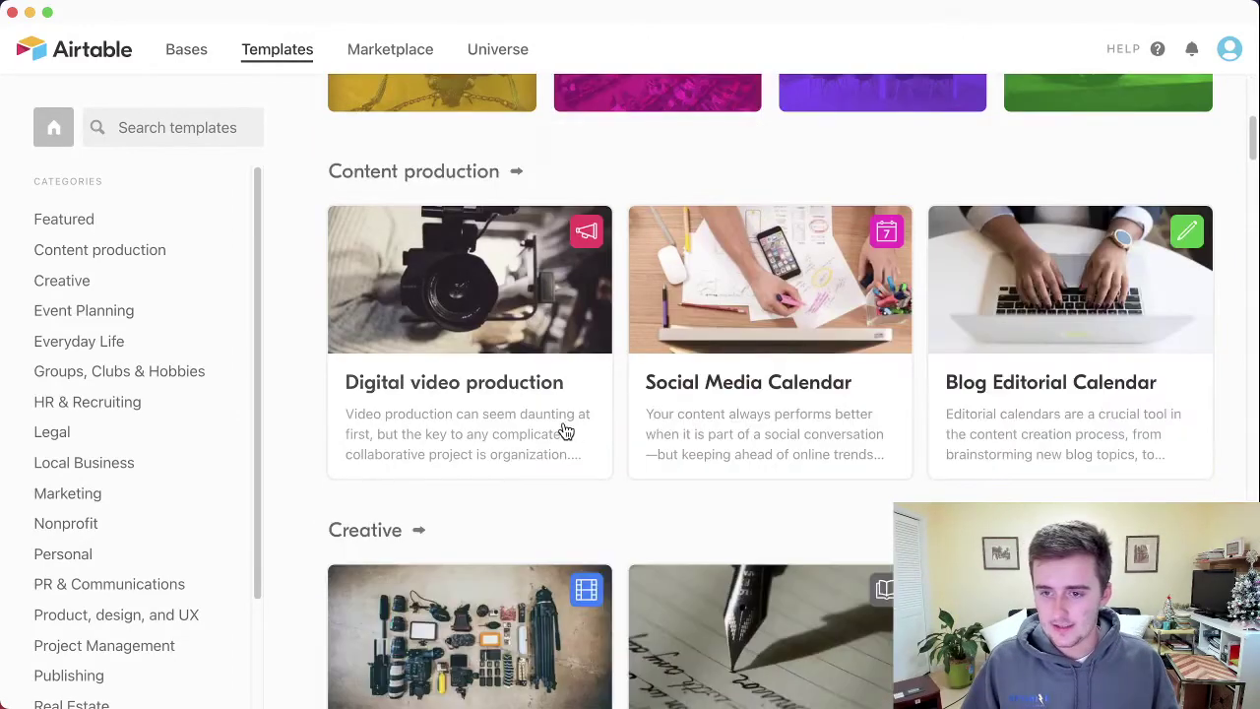
left_click(750, 391)
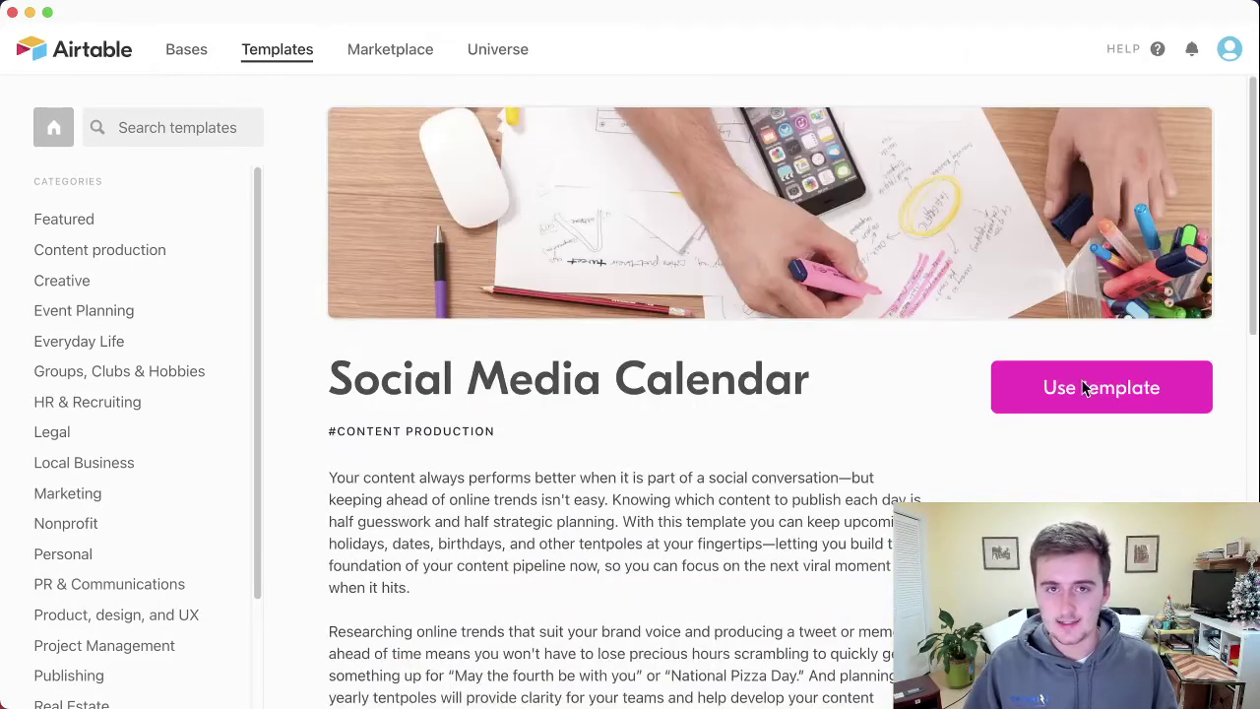
left_click(1081, 389)
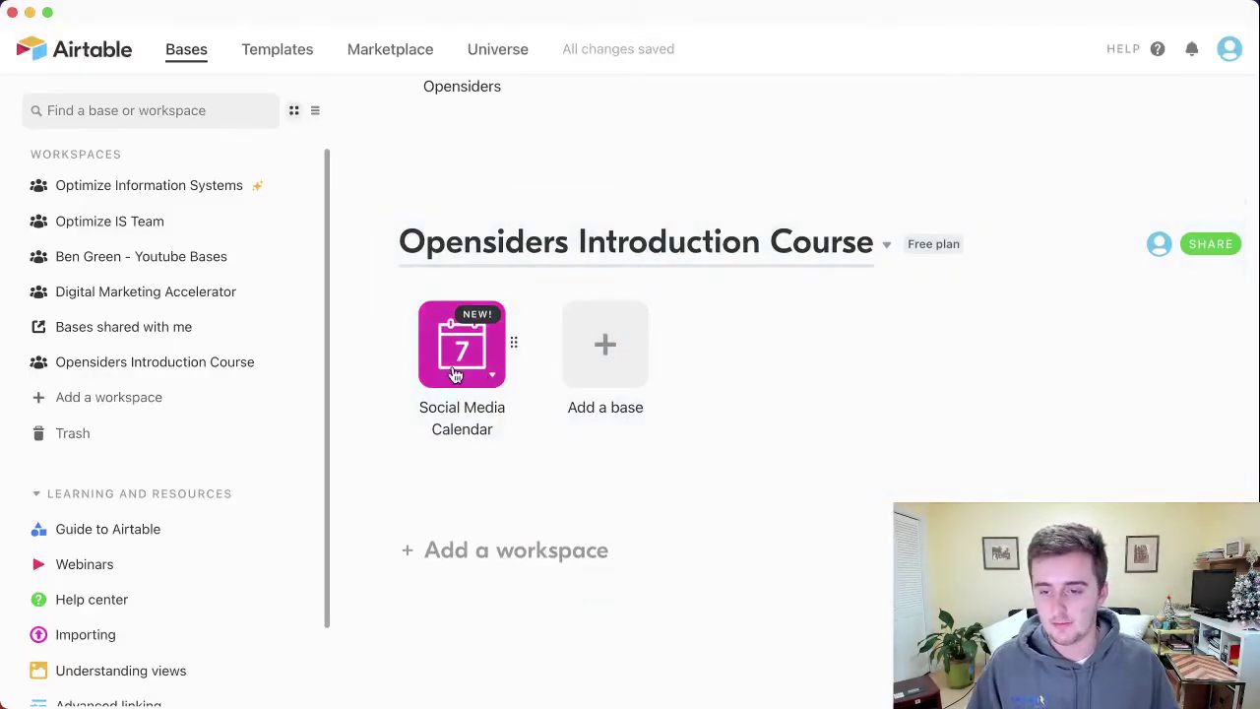
Step: Create a second base from the Project Tracker template in the template gallery
left_click(606, 369)
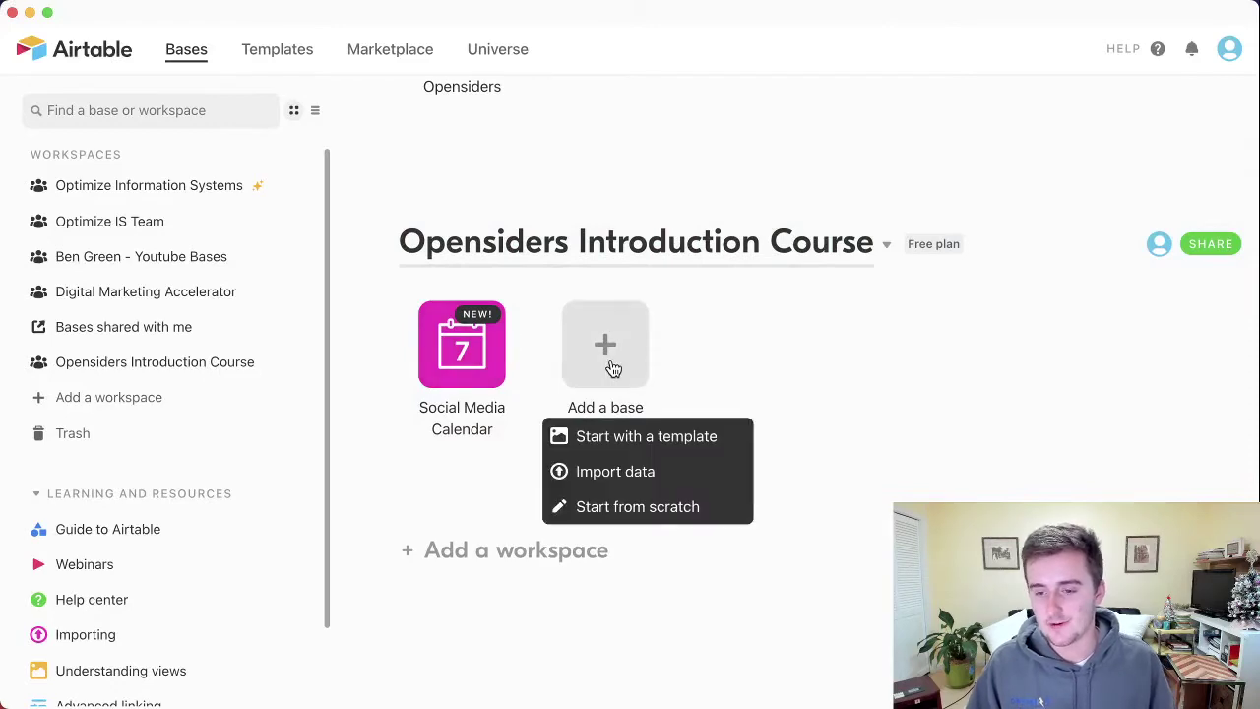
left_click(608, 440)
scroll(836, 405, "down", 2)
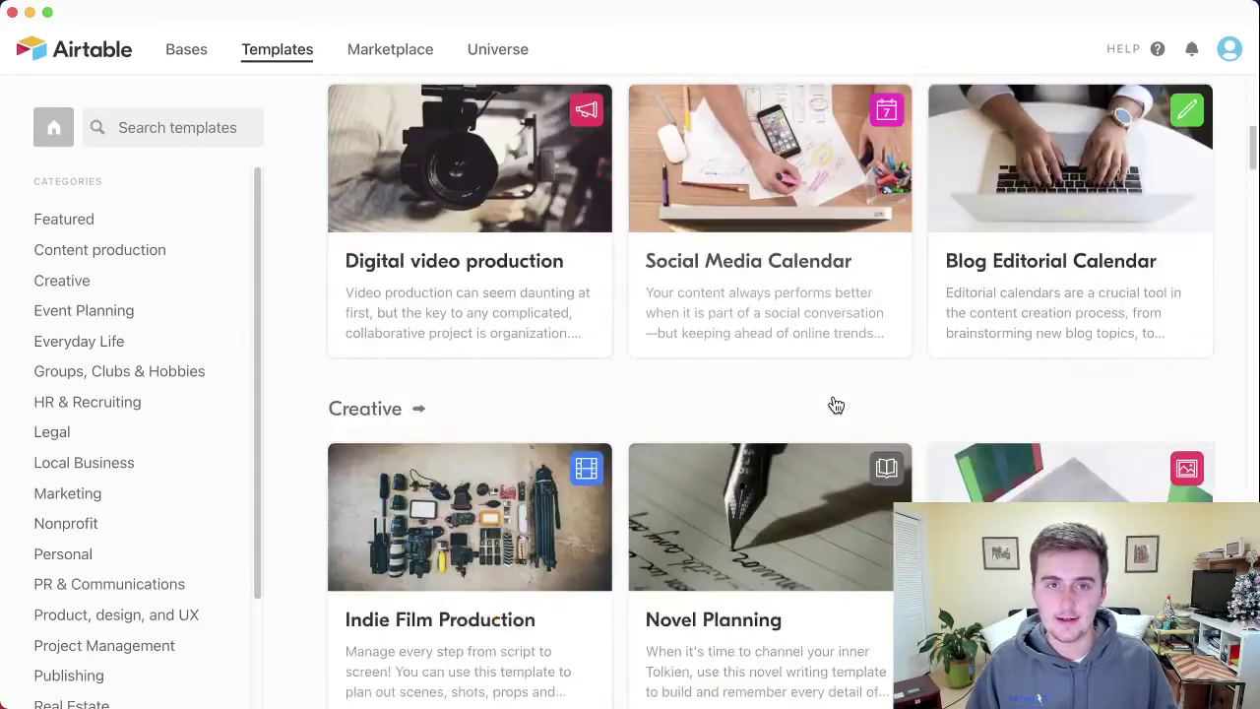
scroll(835, 405, "down", 3)
scroll(836, 406, "up", 8)
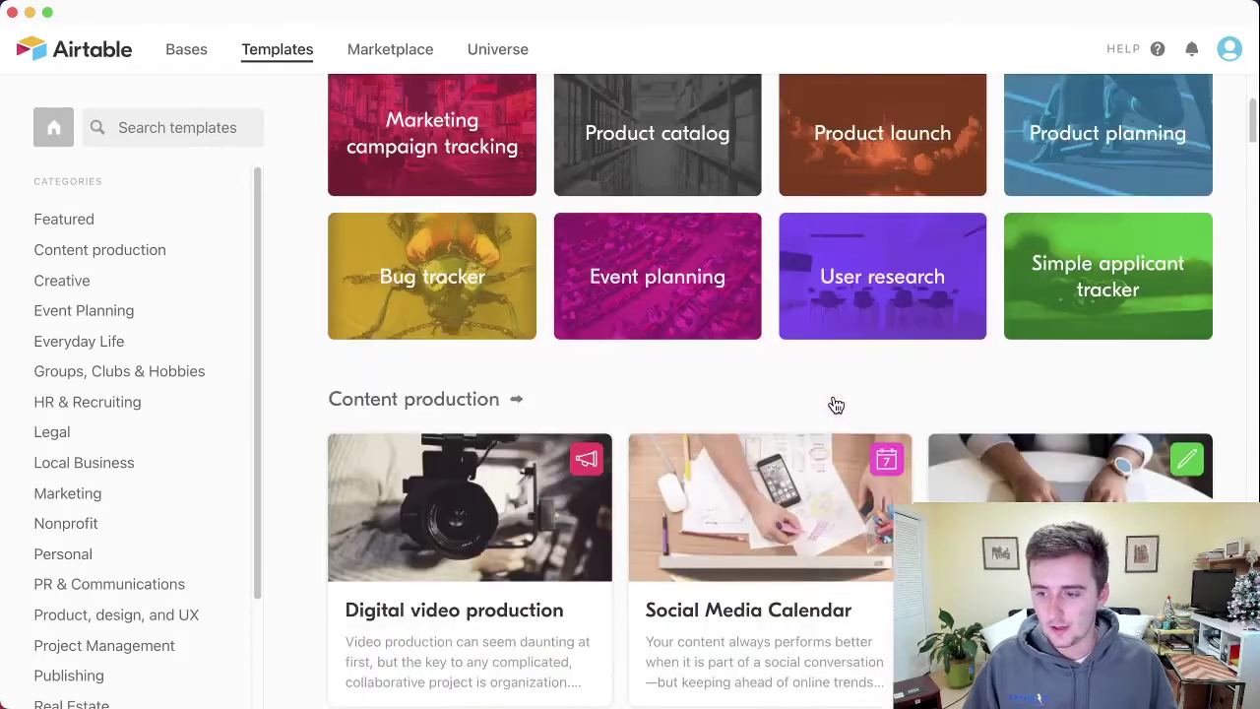
scroll(835, 406, "up", 1)
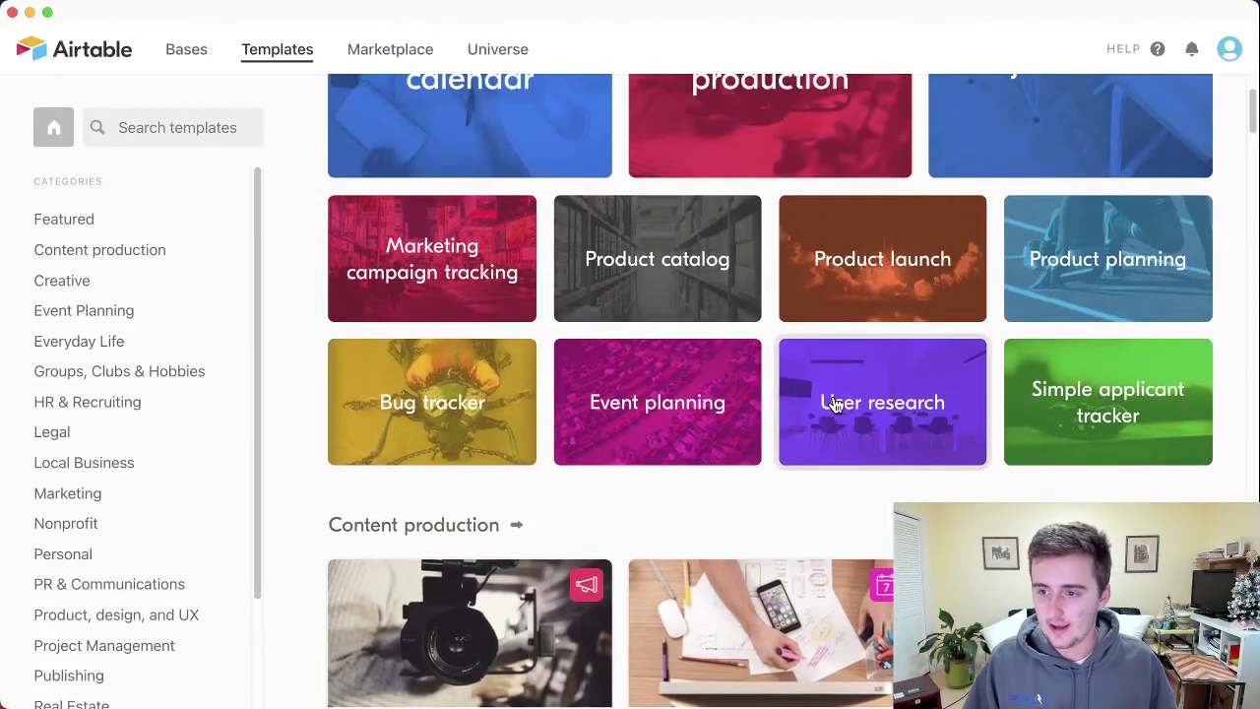
scroll(836, 406, "up", 3)
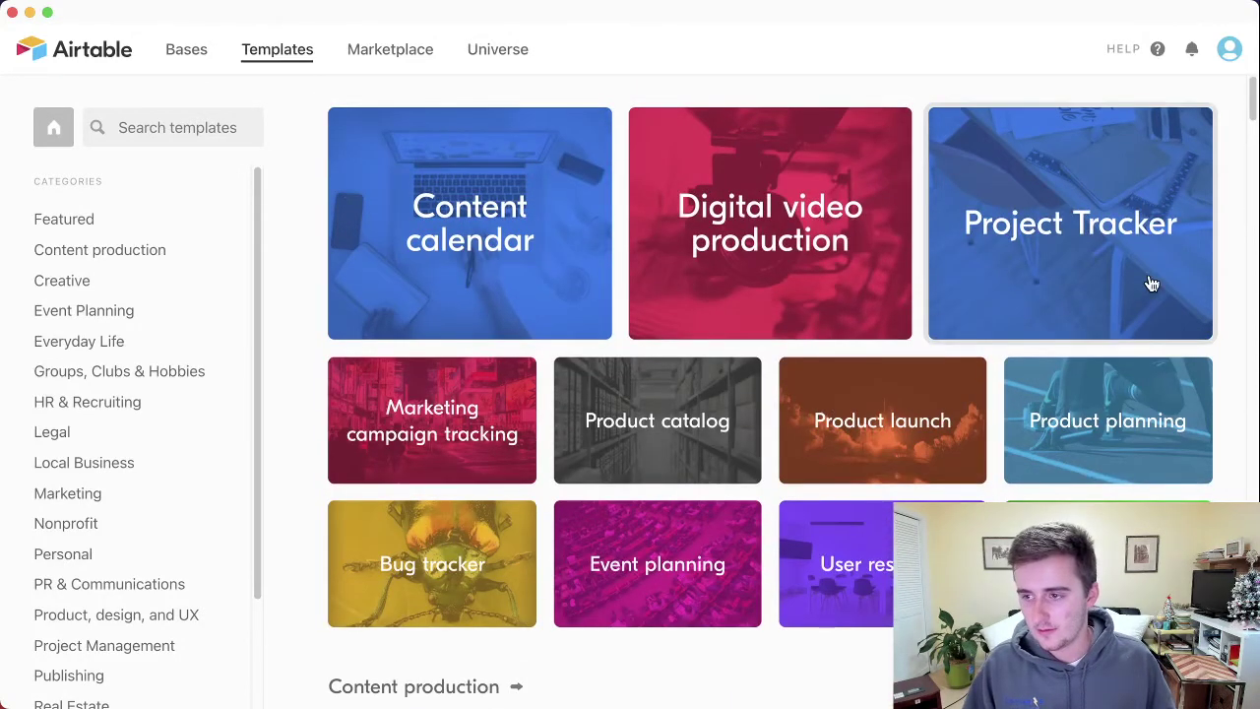
left_click(1152, 283)
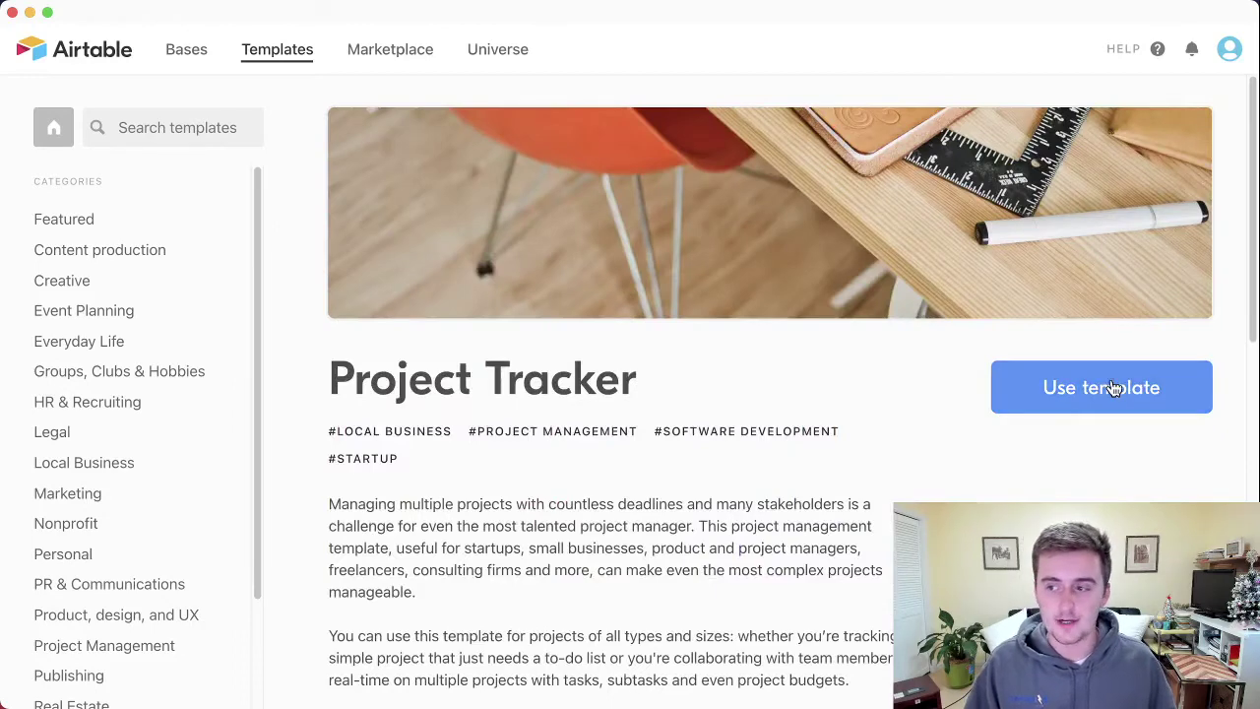
left_click(1114, 389)
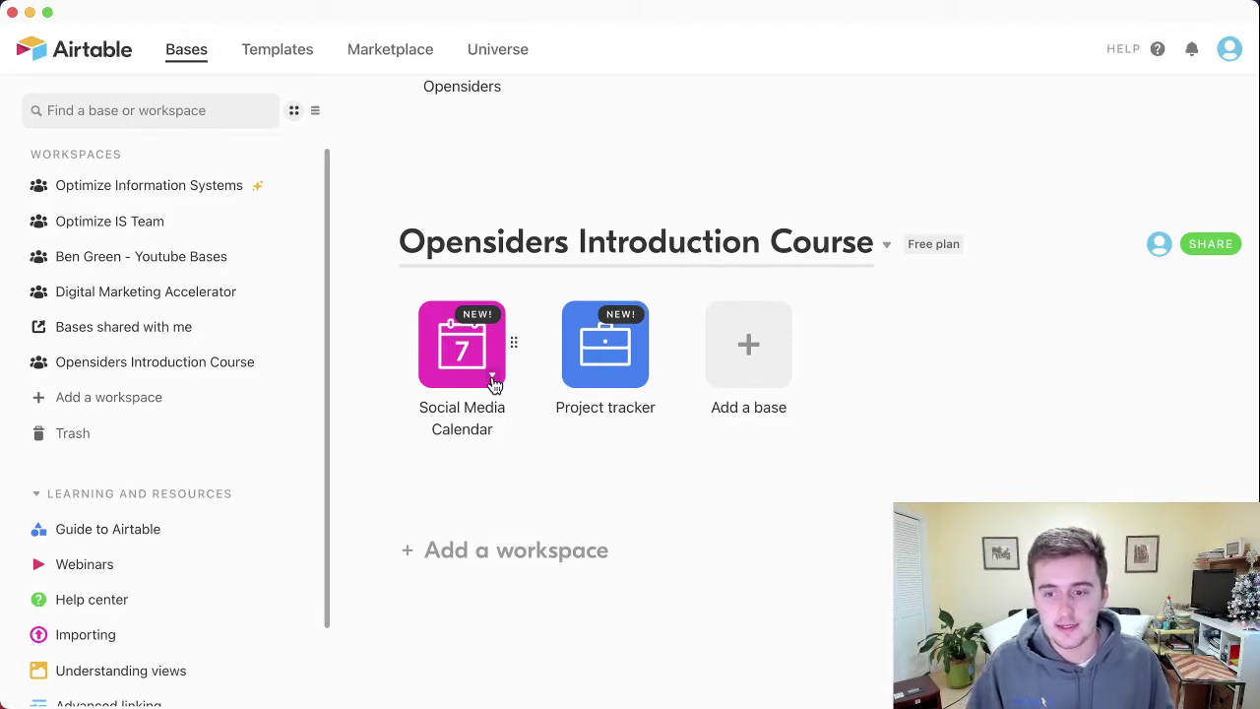
Step: Change the Social Media Calendar base icon to its 'So' name initials
left_click(493, 383)
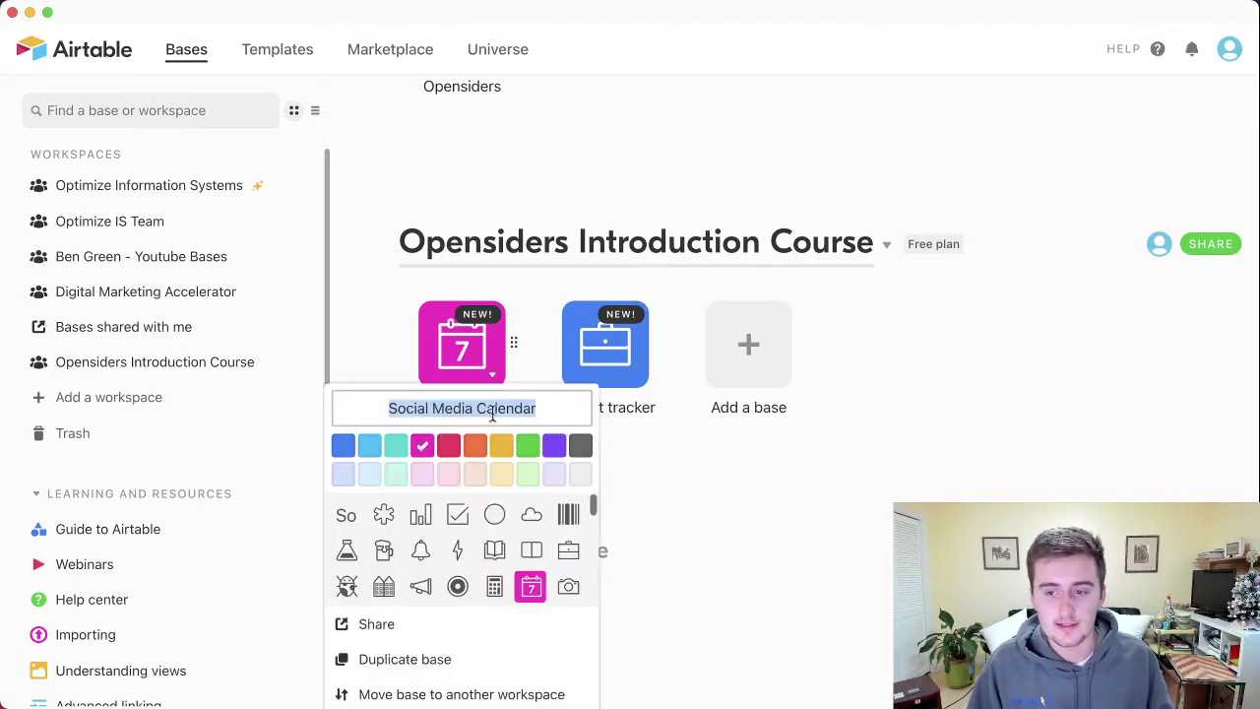
left_click(581, 477)
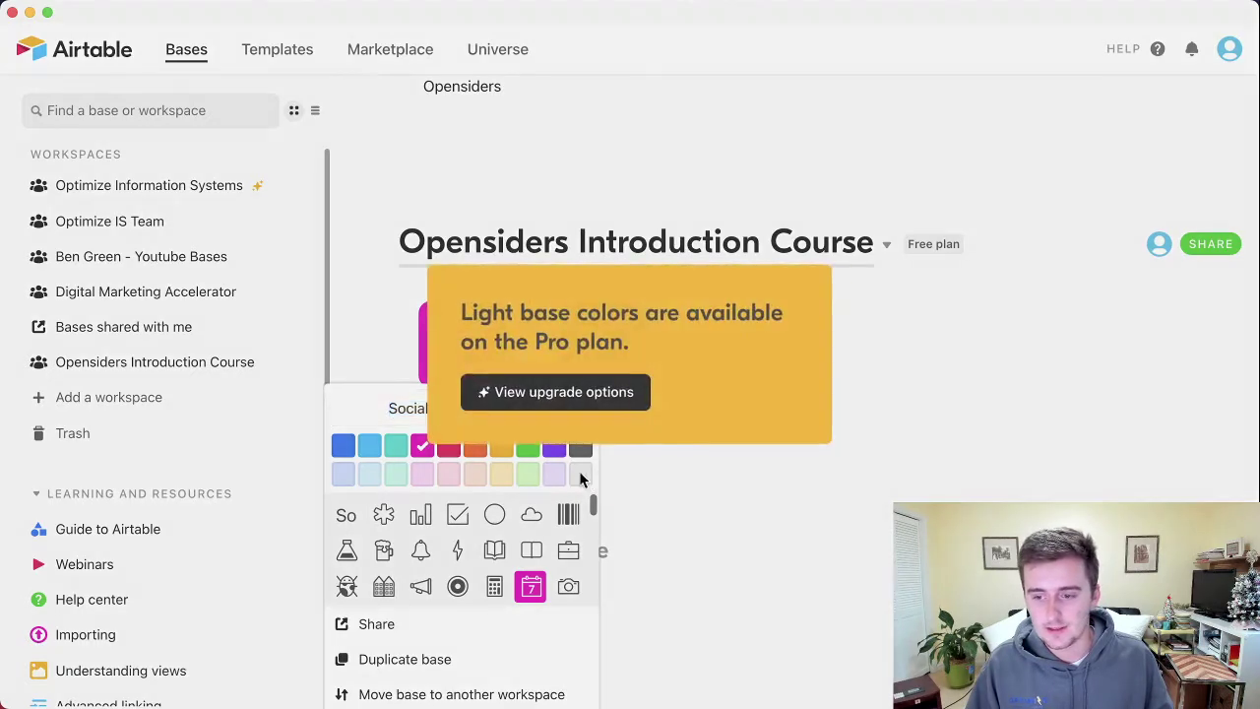
left_click(668, 483)
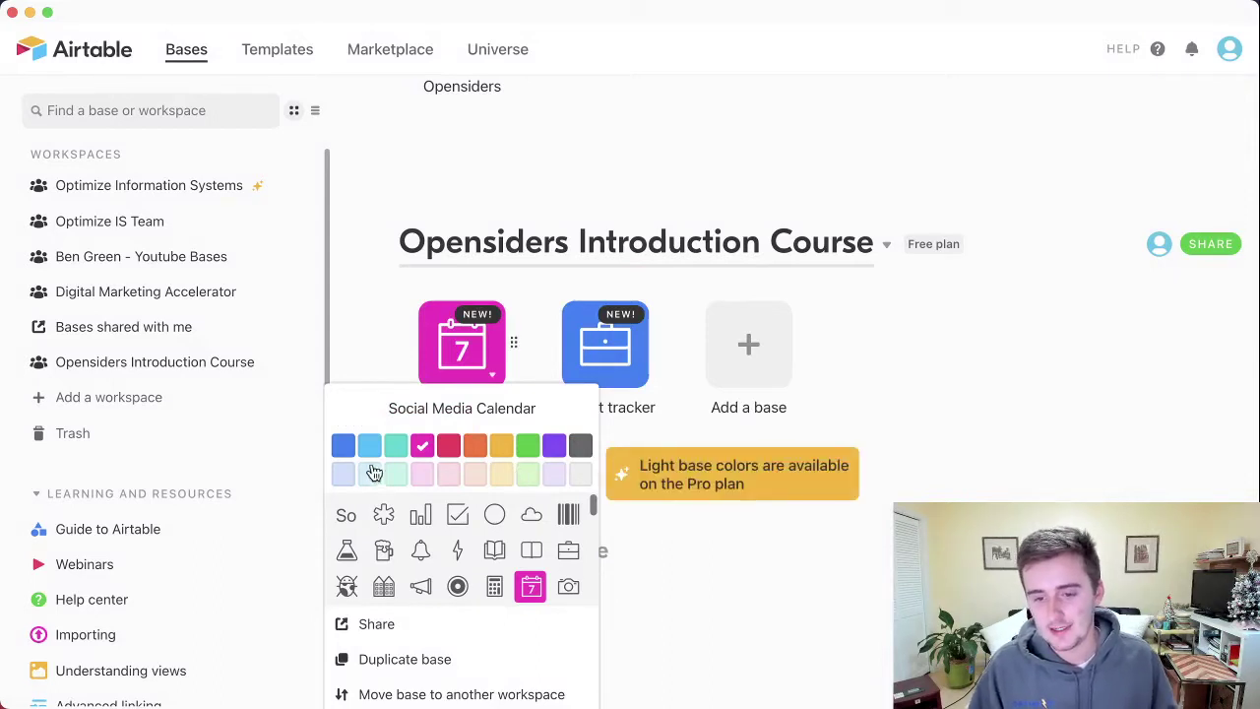
left_click(494, 549)
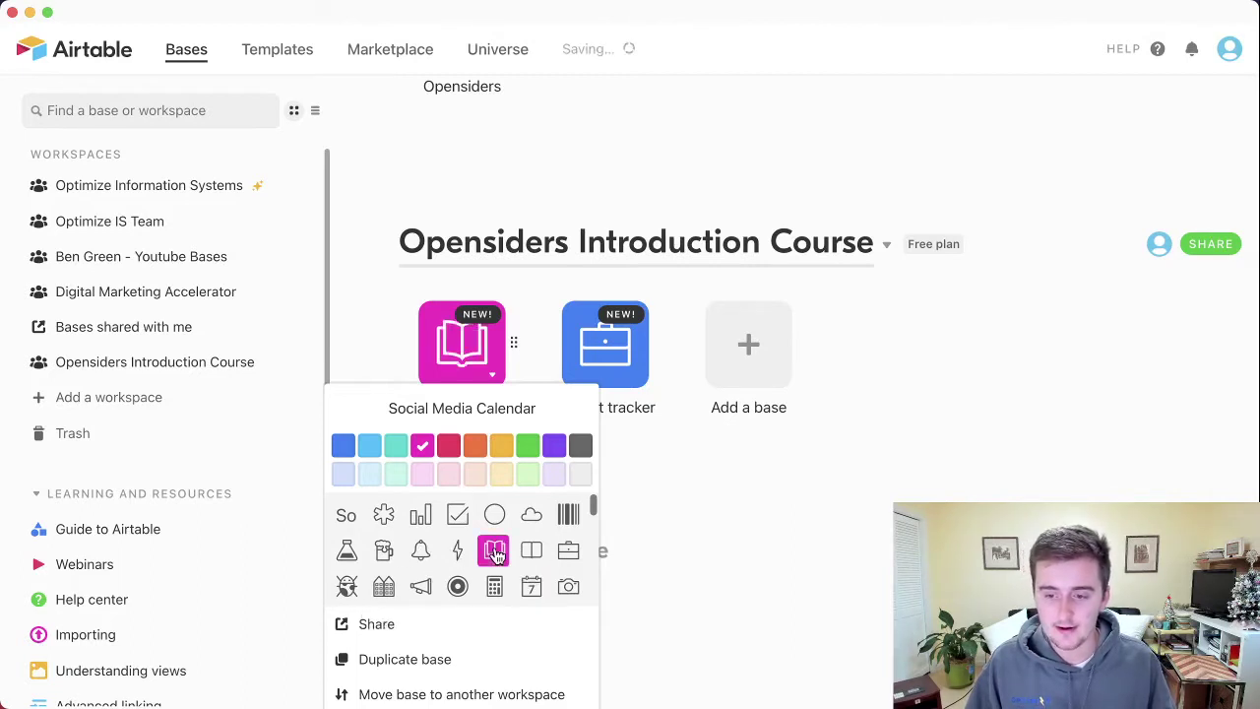
left_click(346, 515)
left_click(743, 503)
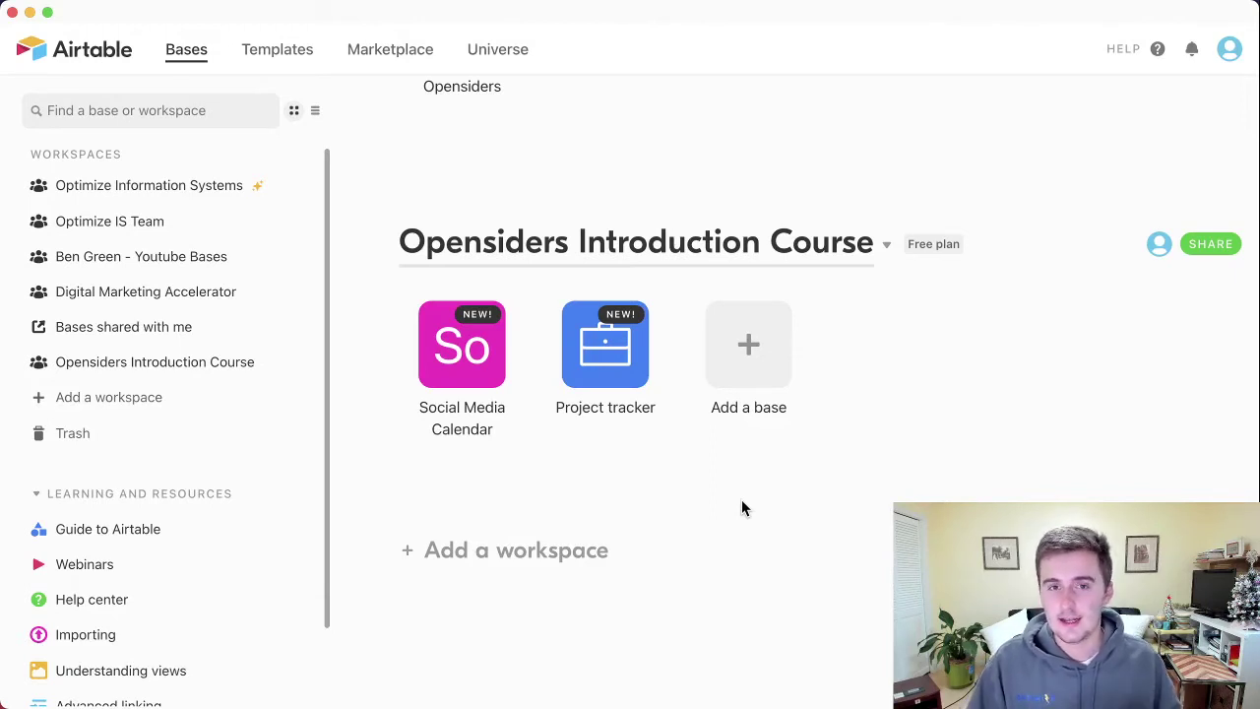
Step: Open the Social Media Calendar base, collapse the views sidebar and close the dashboard panel
left_click(459, 344)
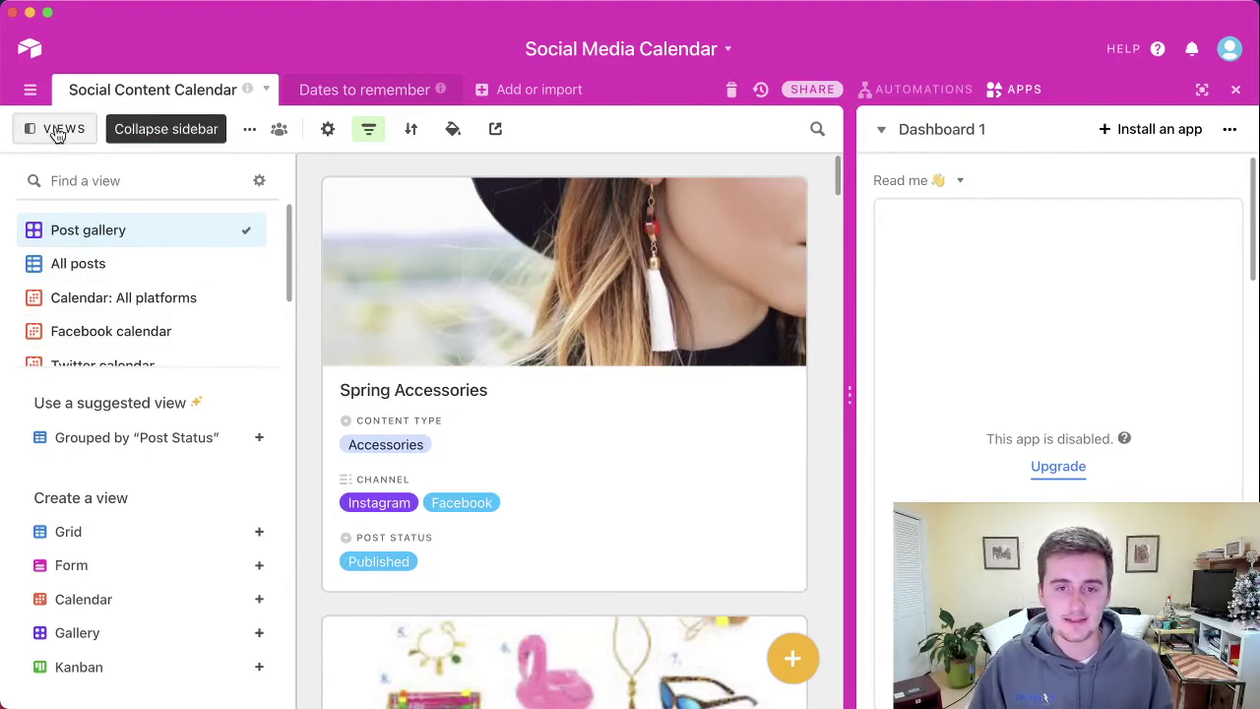
left_click(59, 133)
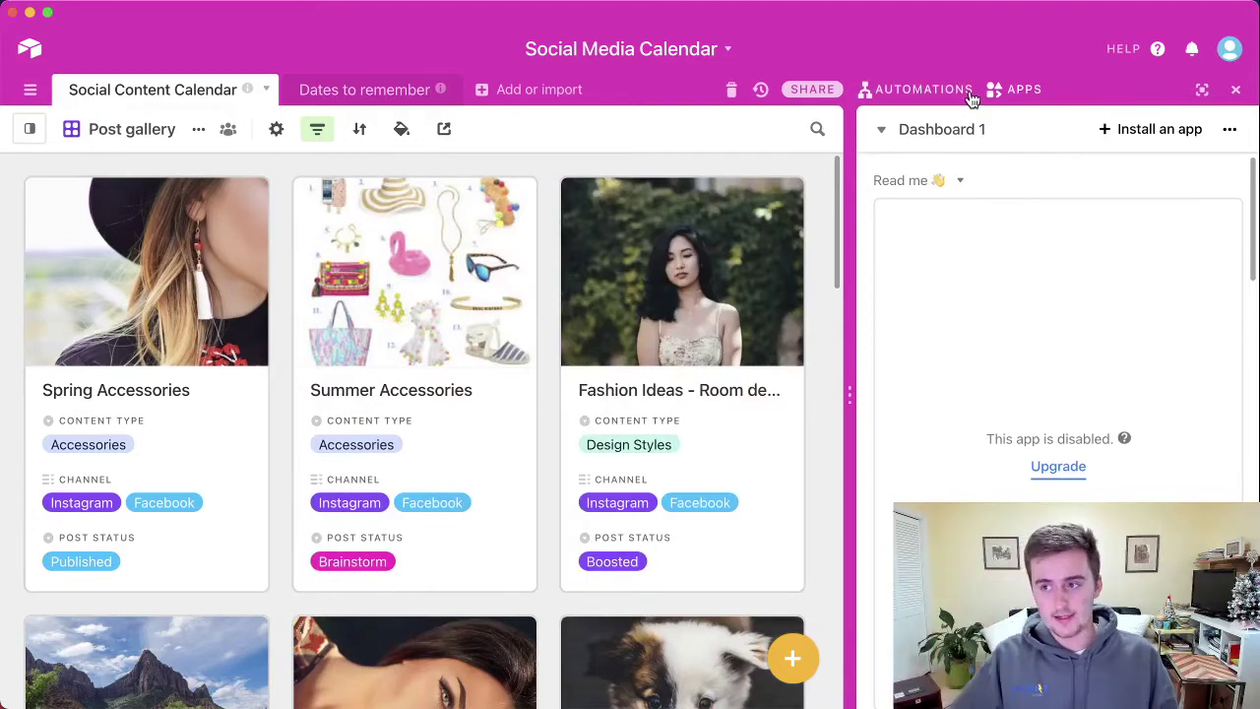
left_click(1237, 95)
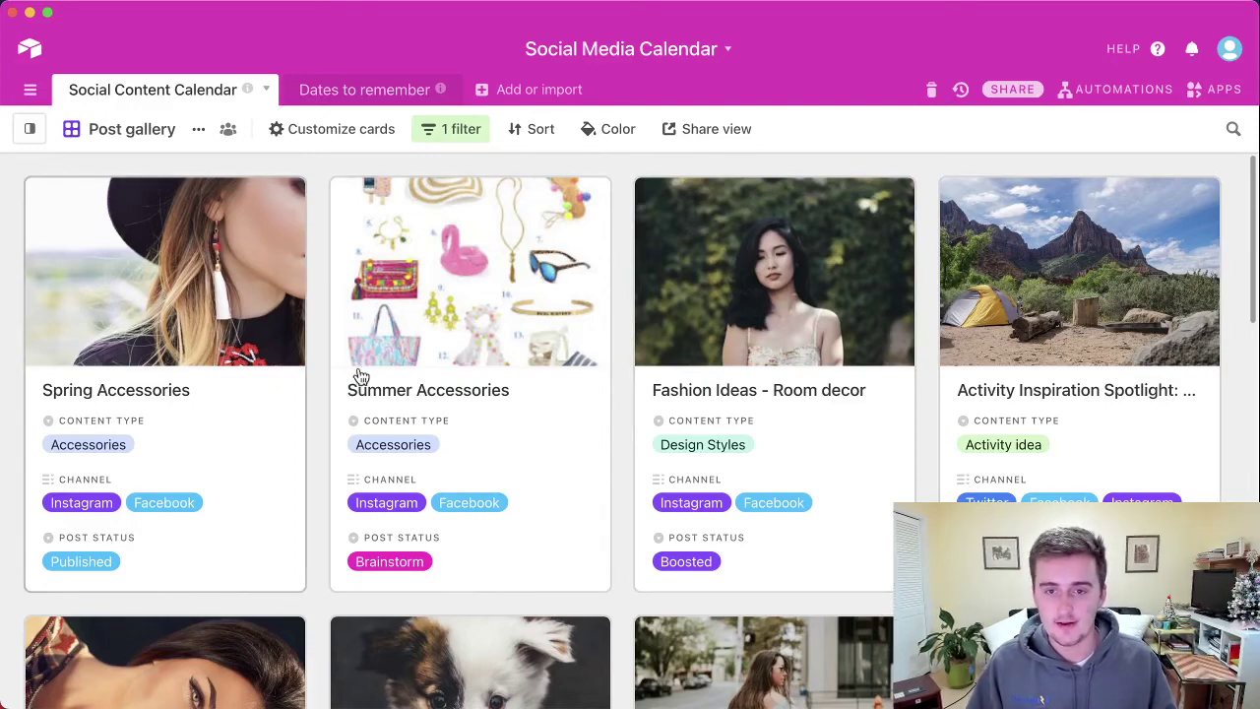
Step: Scroll through the Post gallery cards, return to the top, and reveal the views list
scroll(312, 389, "down", 2)
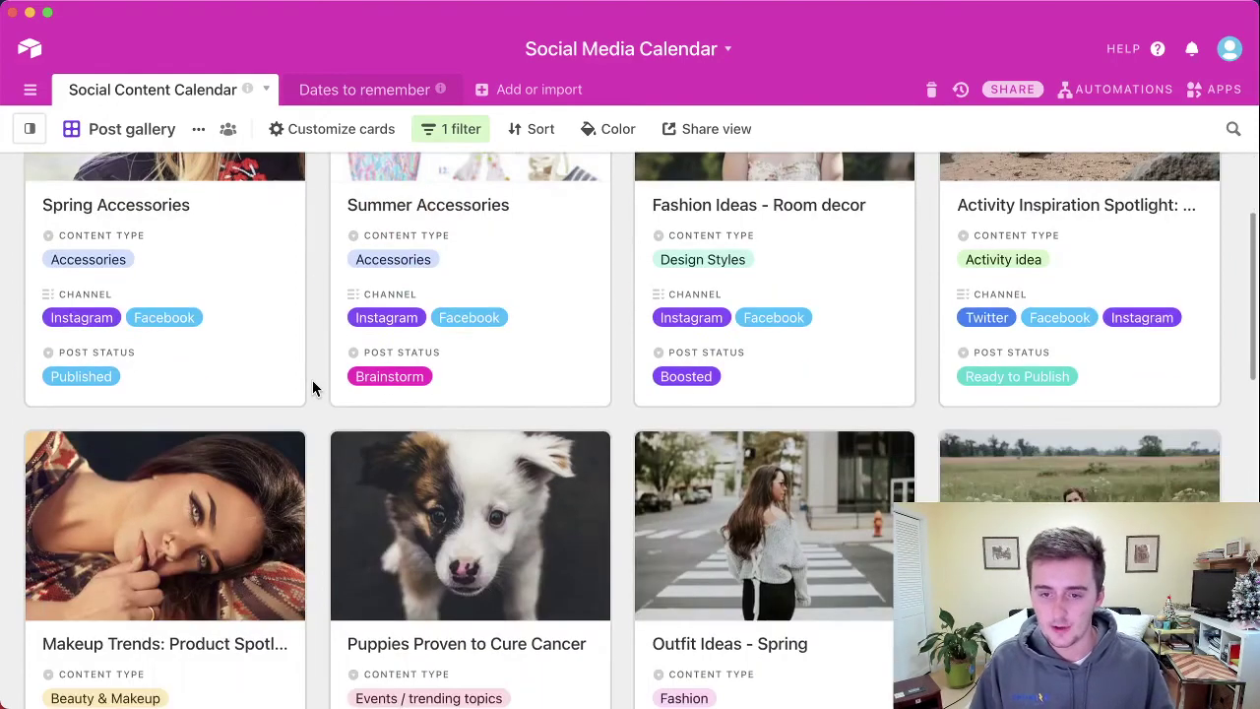
scroll(312, 388, "down", 3)
scroll(312, 388, "down", 2)
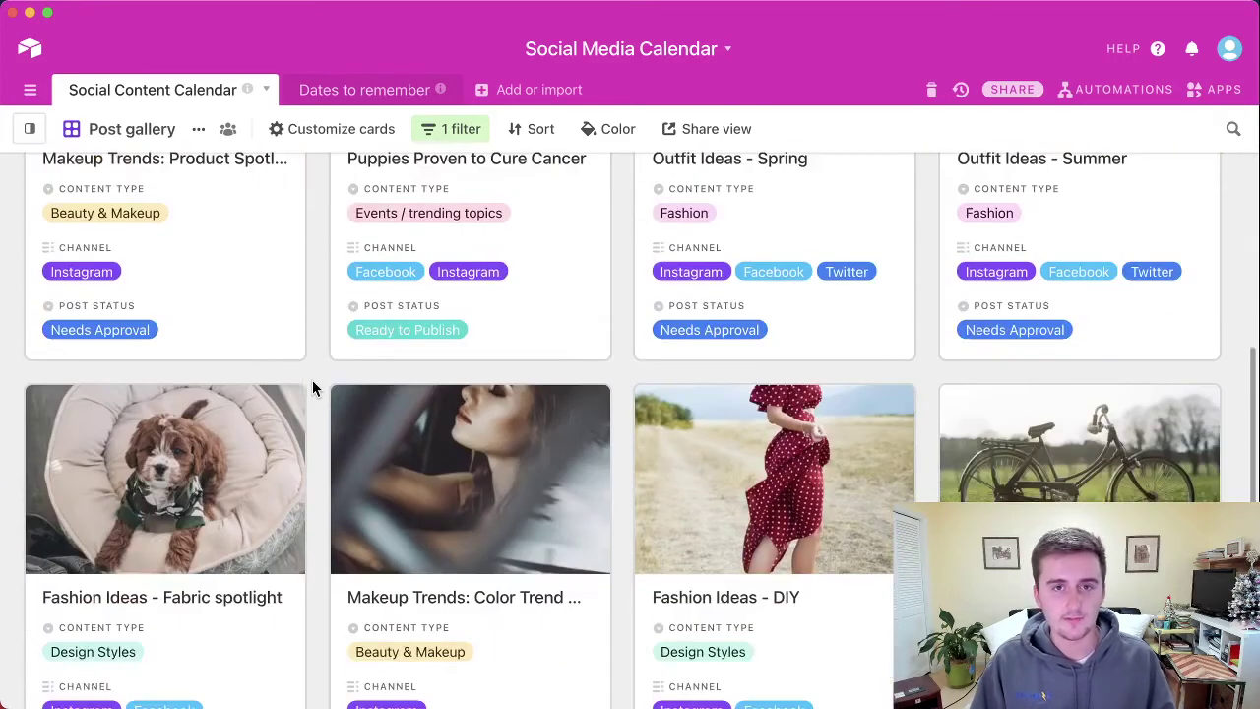
scroll(312, 387, "down", 3)
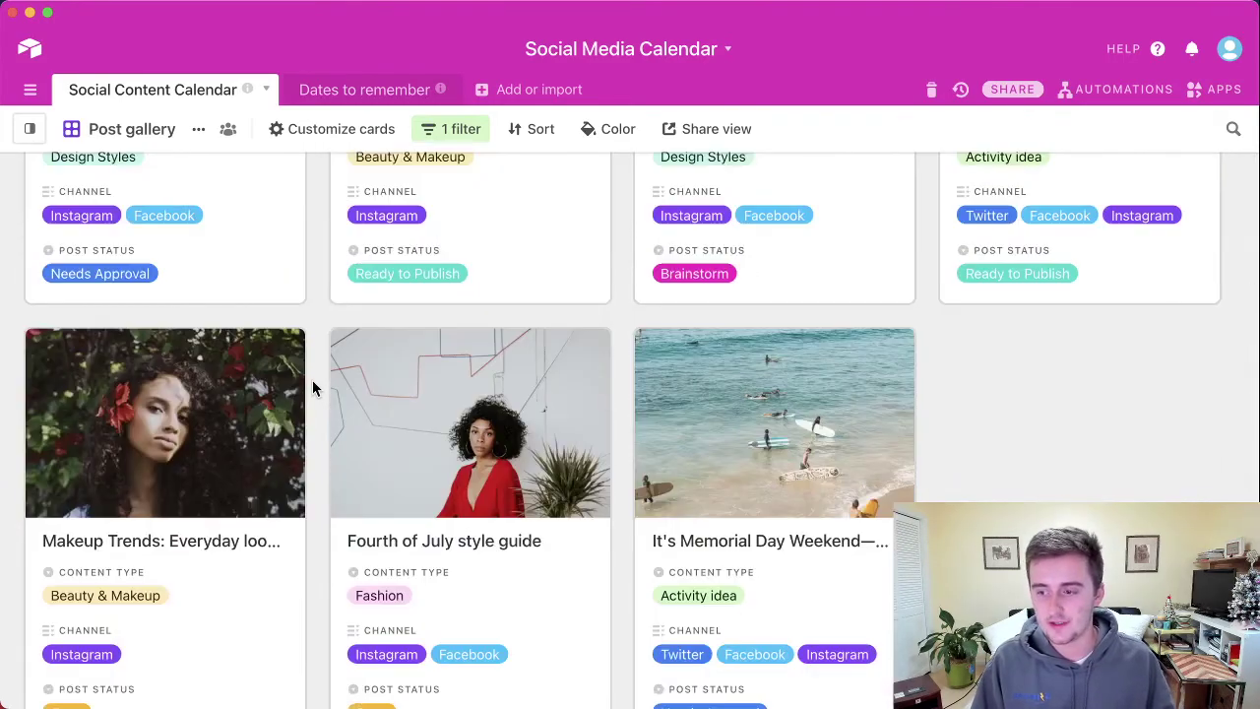
scroll(315, 345, "up", 10)
scroll(315, 347, "up", 2)
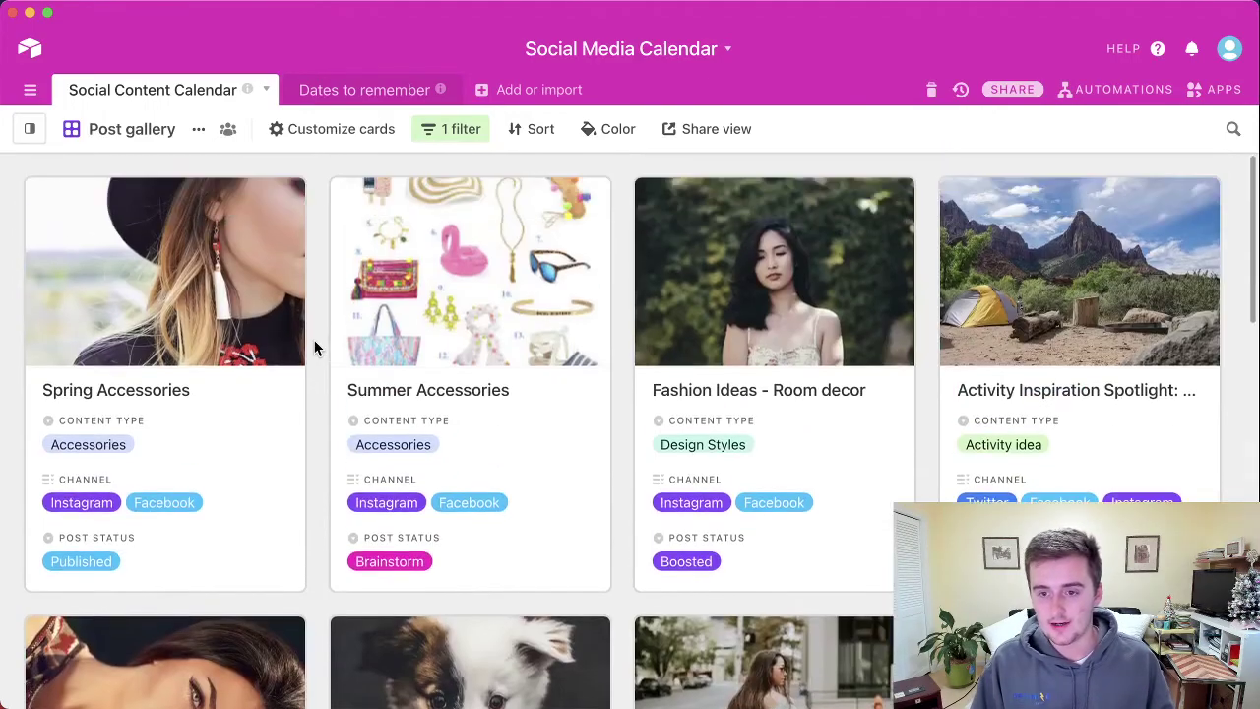
mouse_move(32, 133)
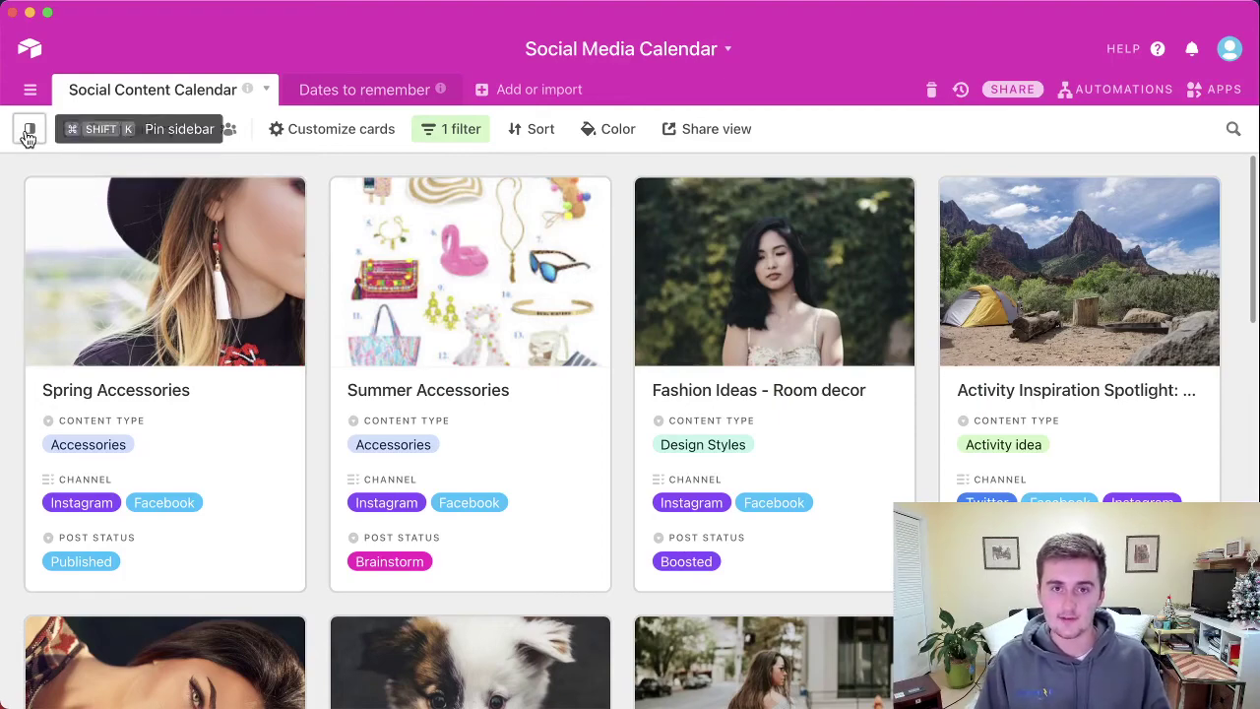
Step: Switch to the All posts grid and remove its Content Type grouping
left_click(81, 265)
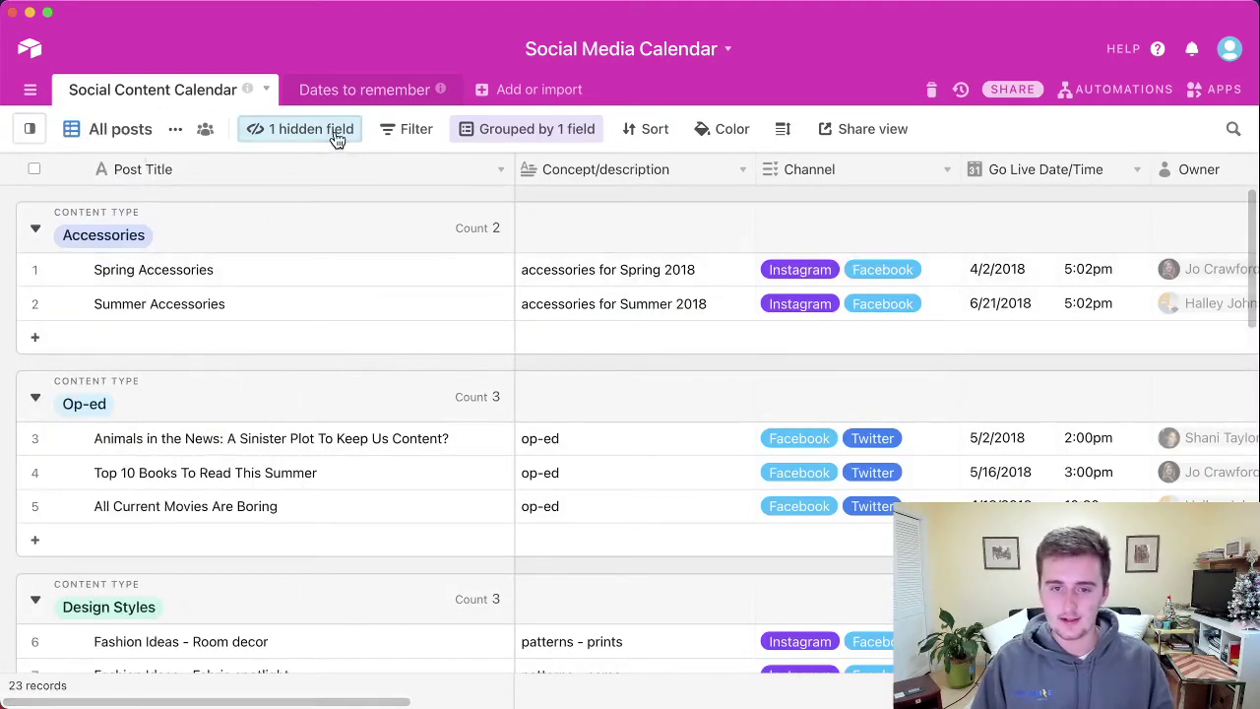
left_click(522, 131)
left_click(475, 175)
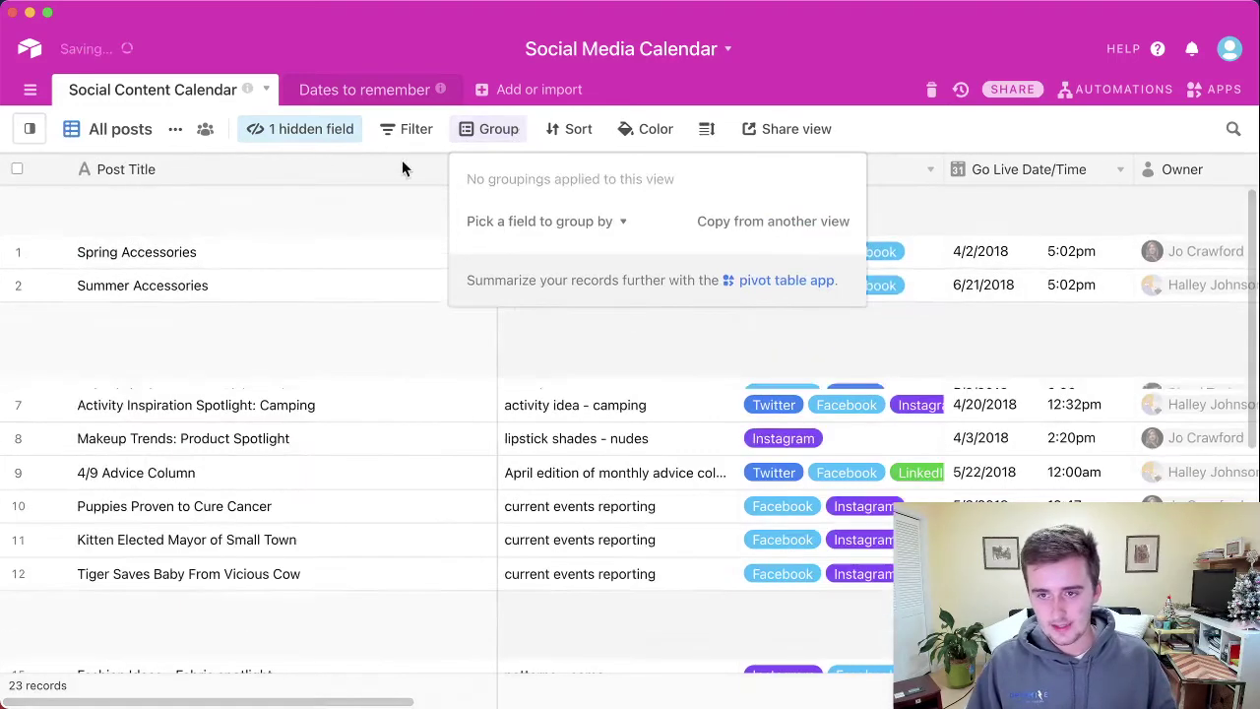
Step: Unhide the Content Type field and narrow the Post Title column
left_click(283, 138)
left_click(267, 248)
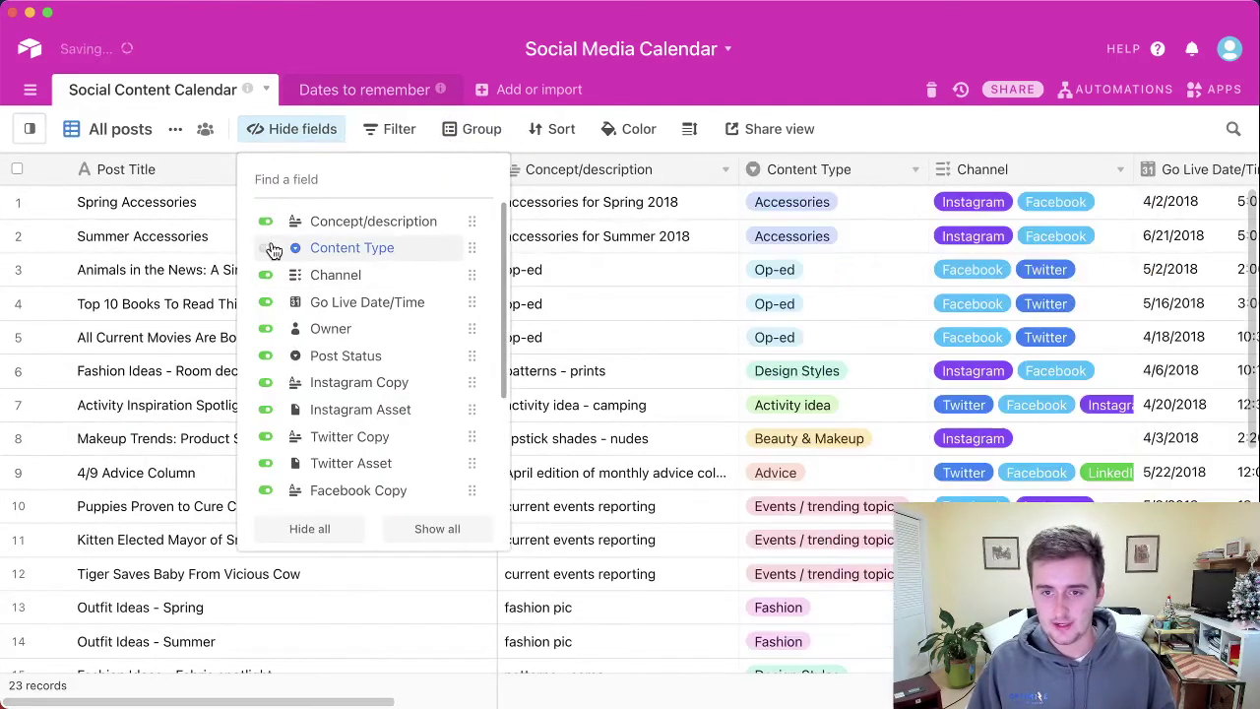
left_click(272, 133)
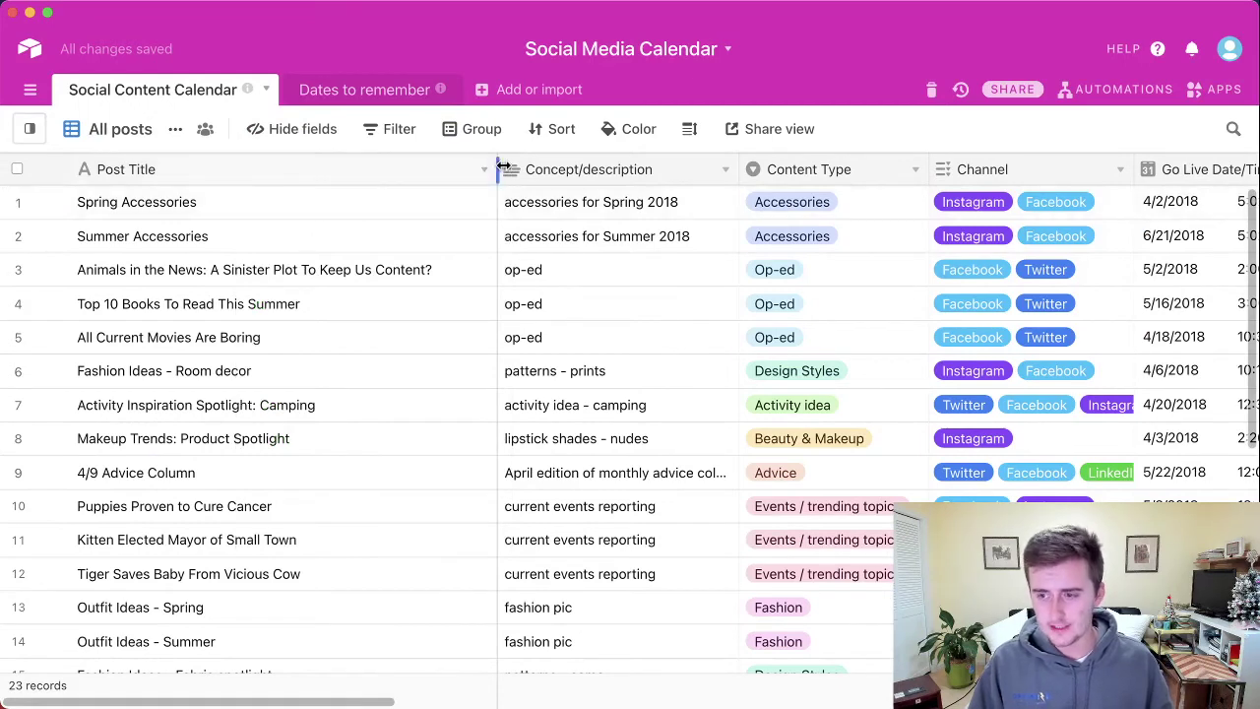
left_click_drag(498, 169, 365, 177)
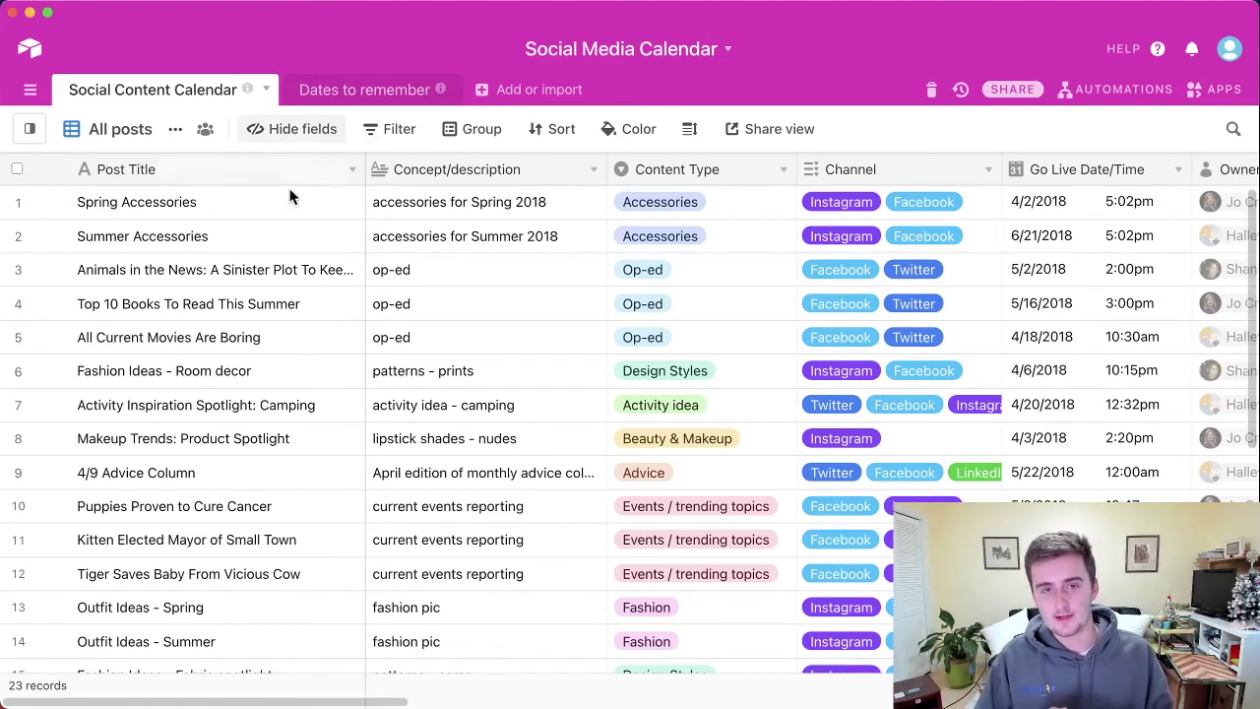
Step: In the Dates to remember table, unhide the Age on 2018 birthday and Month fields
left_click(337, 98)
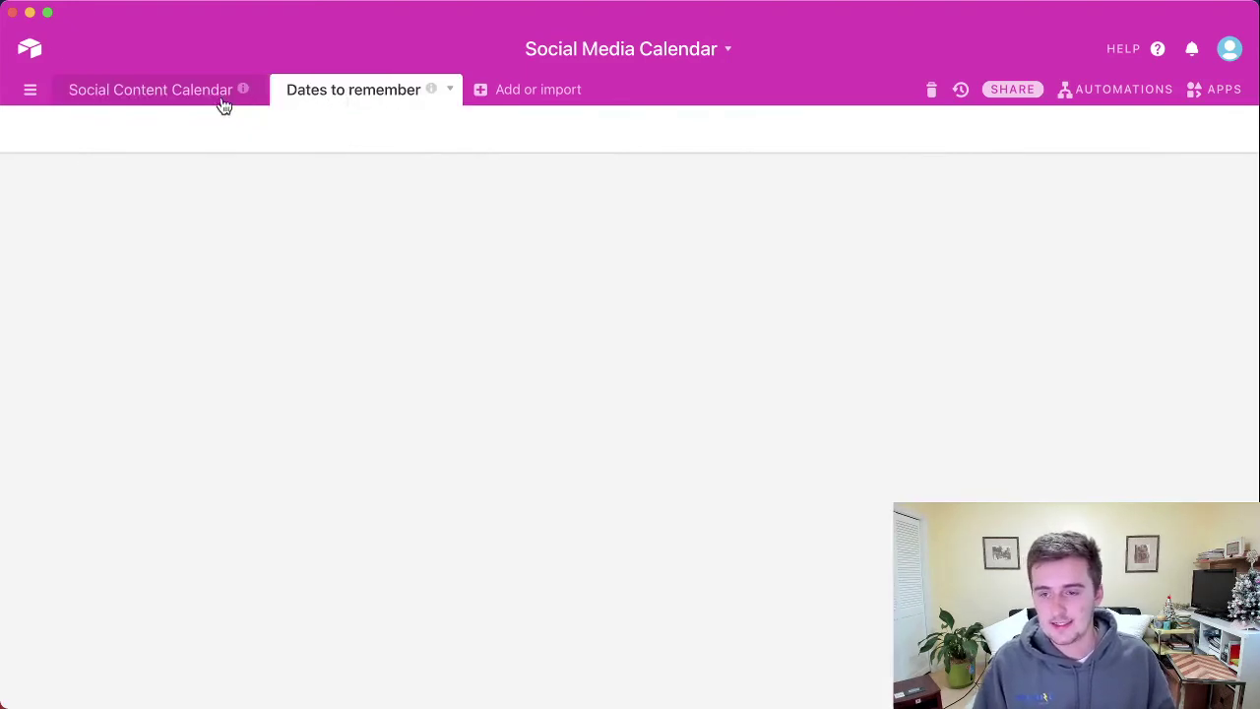
left_click(274, 132)
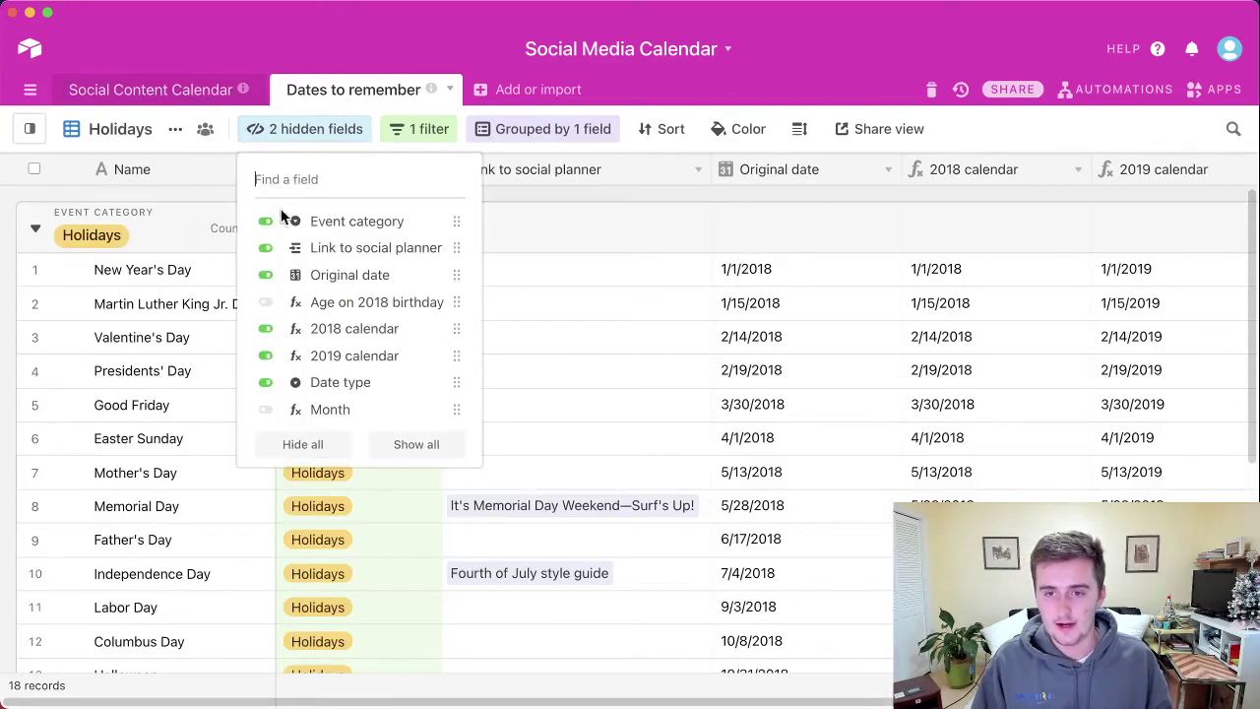
left_click(266, 302)
left_click(266, 409)
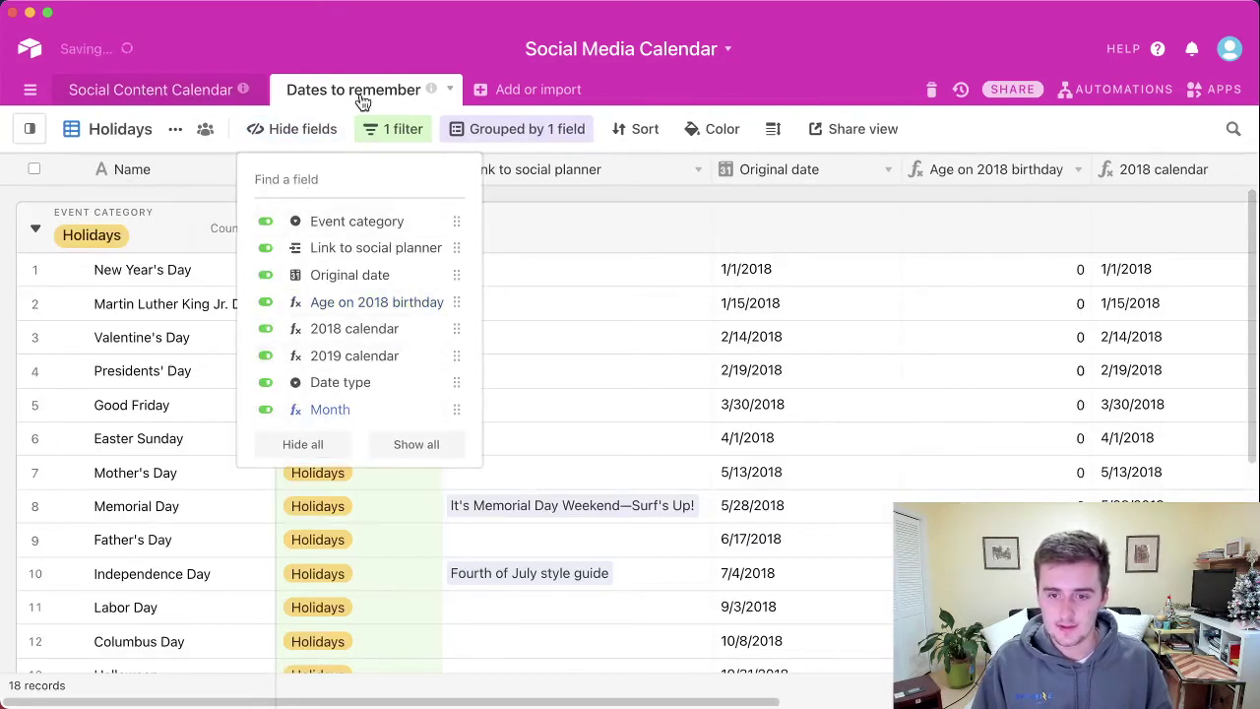
Step: Delete the holidays filter and Event category grouping so all 27 records show
left_click(421, 130)
left_click(375, 177)
left_click(481, 129)
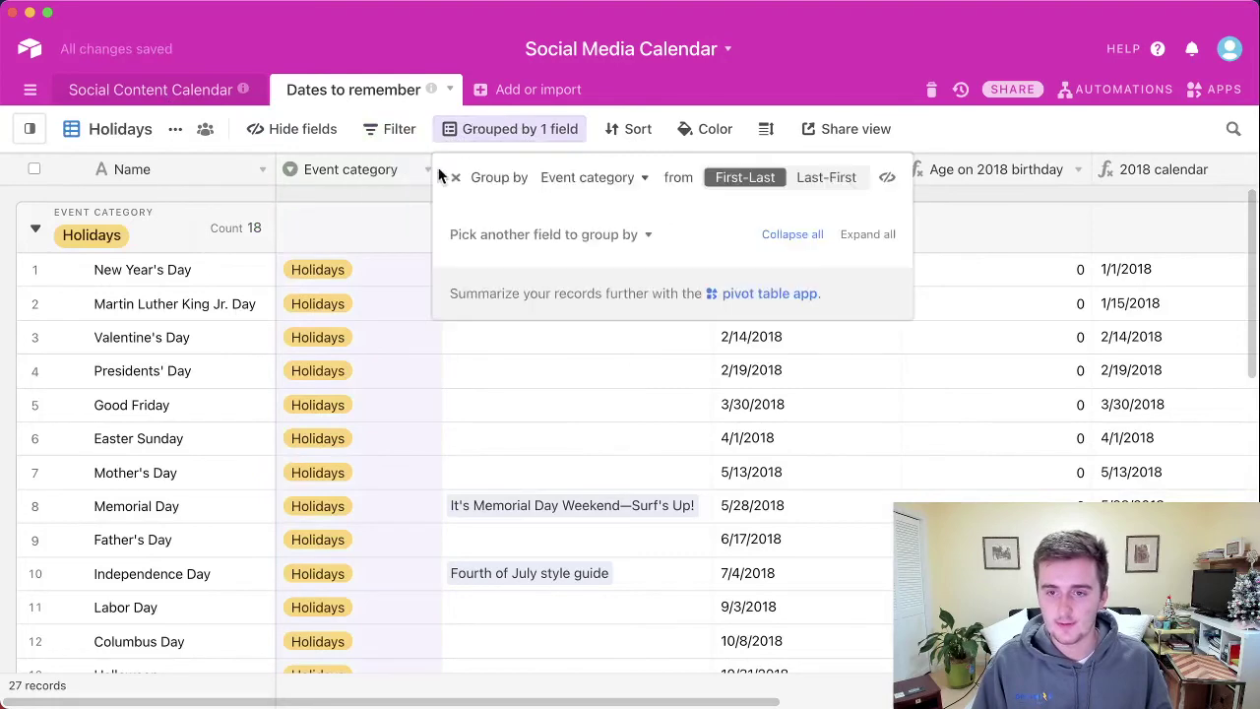
left_click(457, 177)
left_click(448, 472)
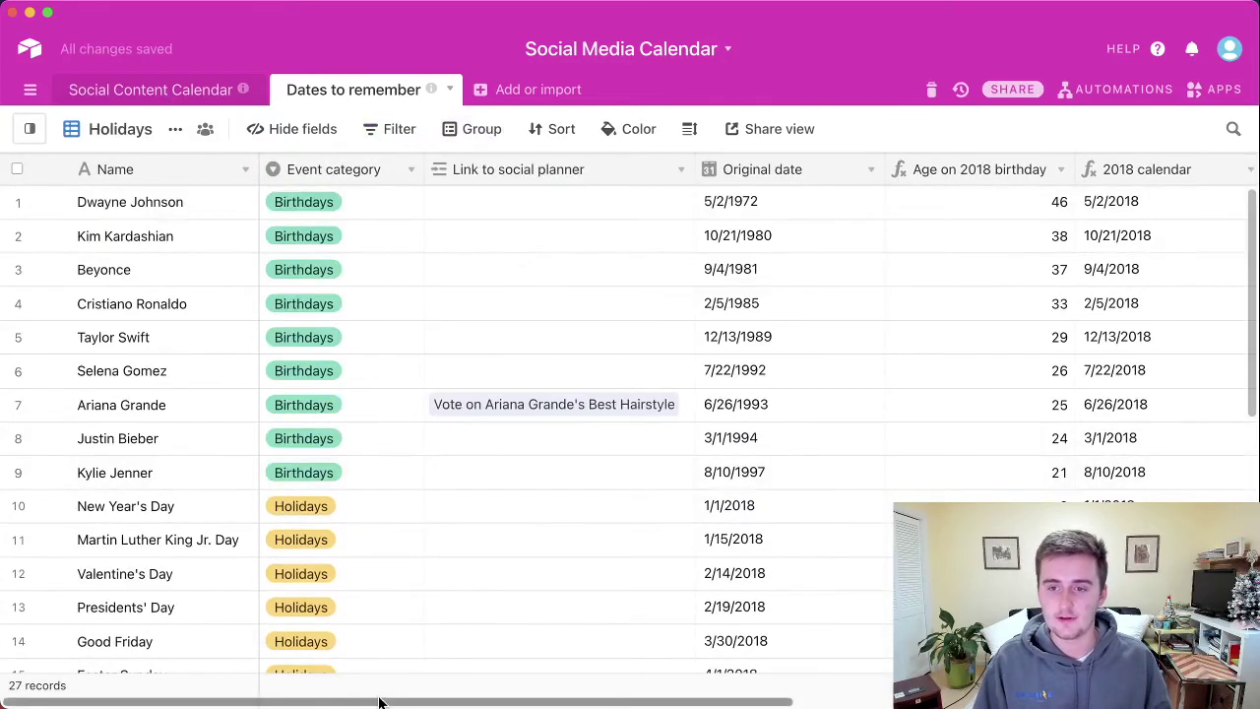
scroll(523, 683, "right", 10)
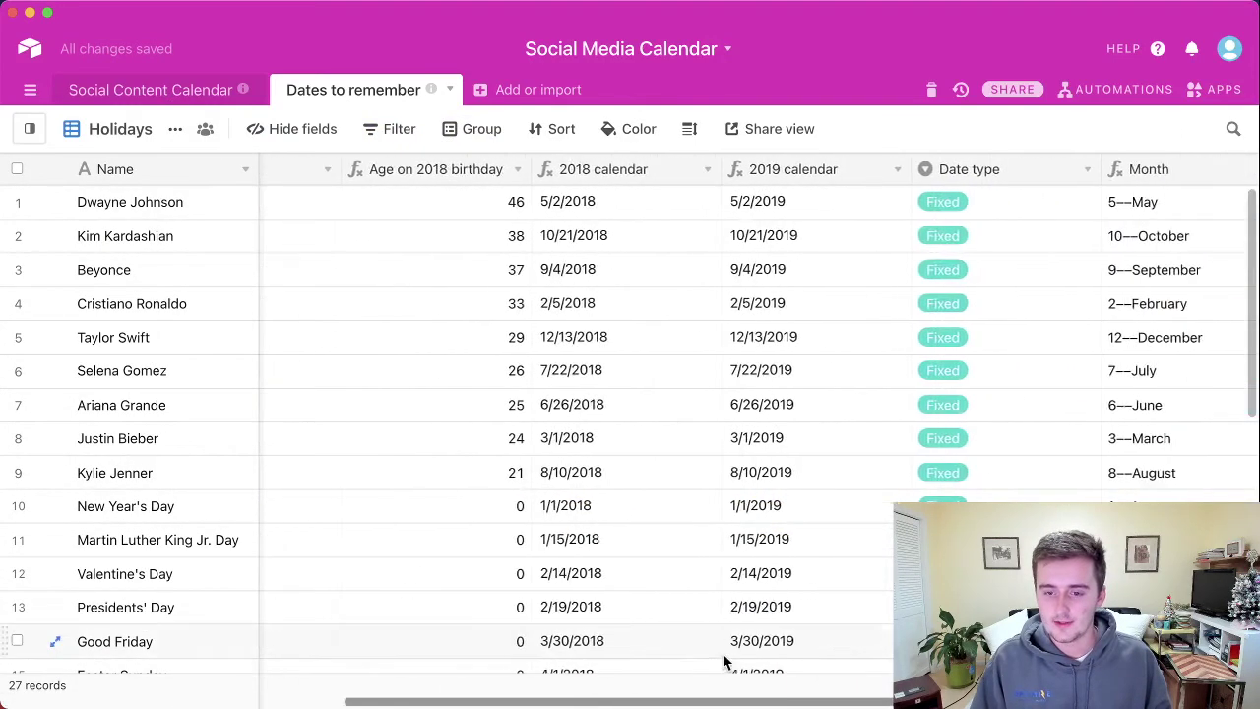
scroll(723, 660, "right", 4)
scroll(582, 680, "left", 14)
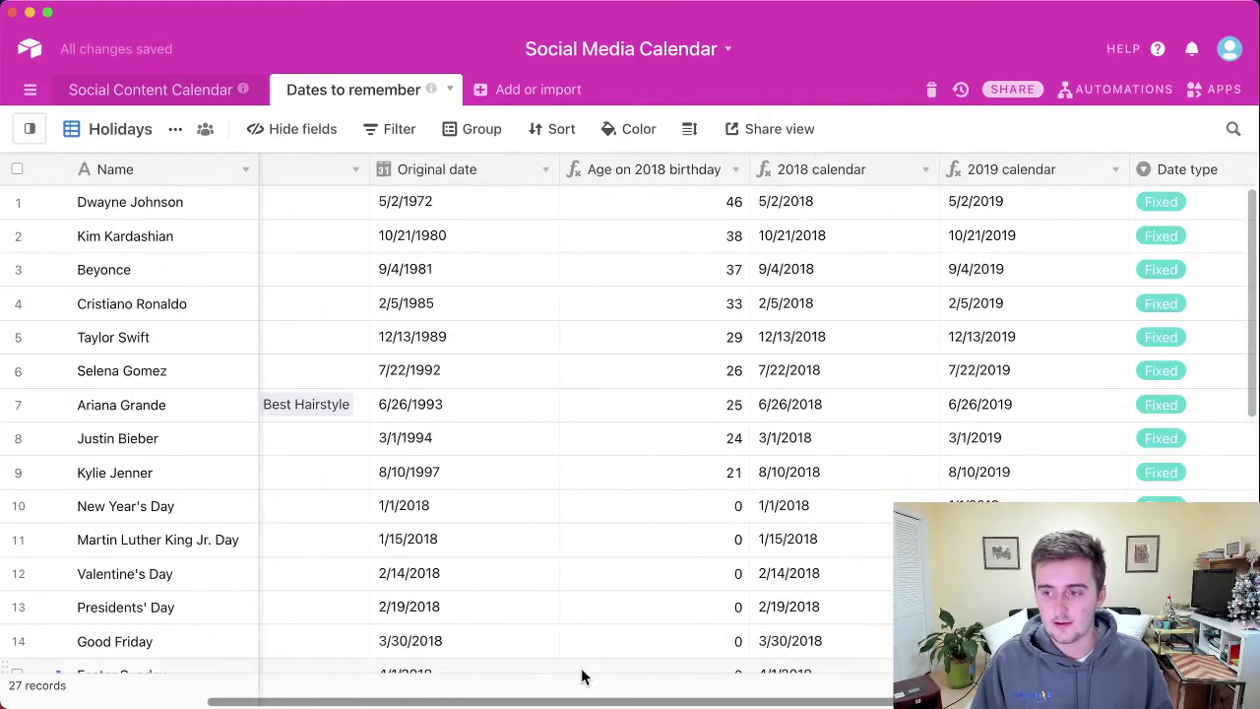